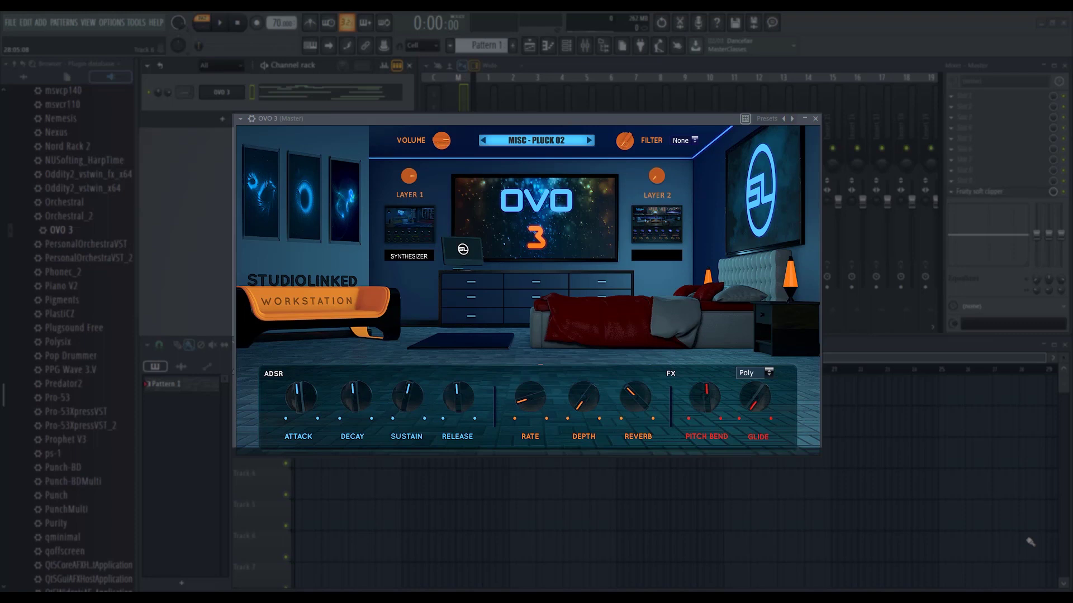
Step: Look through the OVO 3 instrument list and the voice mode options, leaving the current preset and mode selected
drag(546, 119, 555, 122)
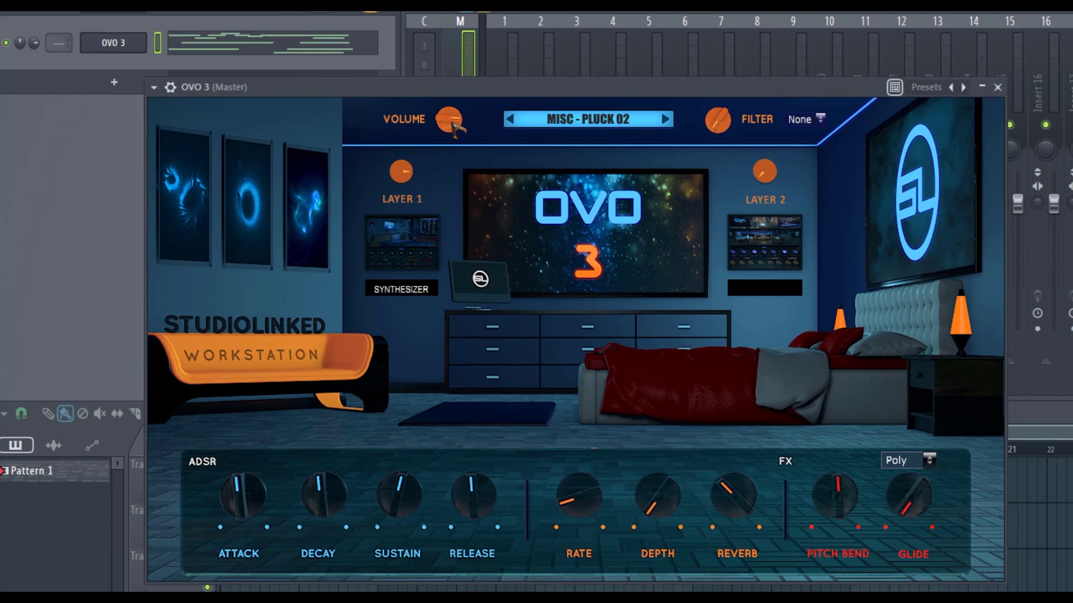
click(606, 124)
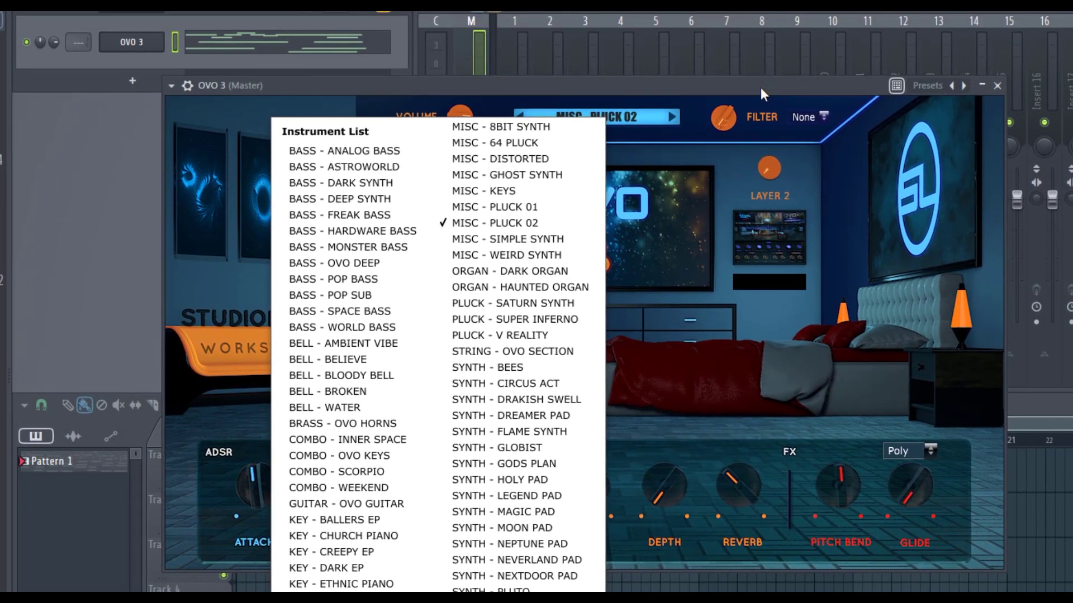
click(760, 87)
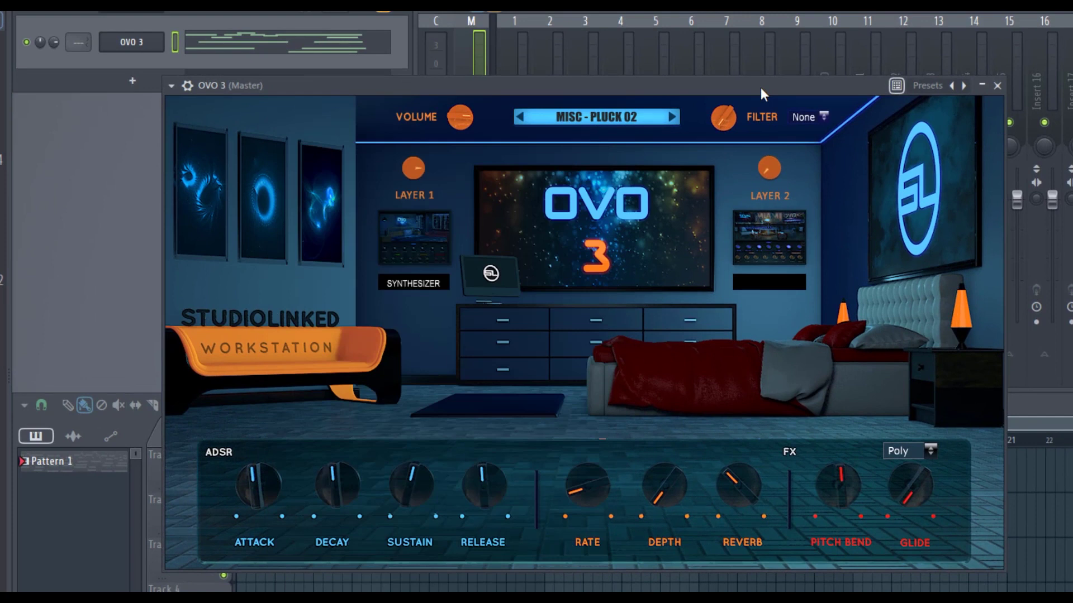
click(596, 116)
click(779, 310)
click(932, 451)
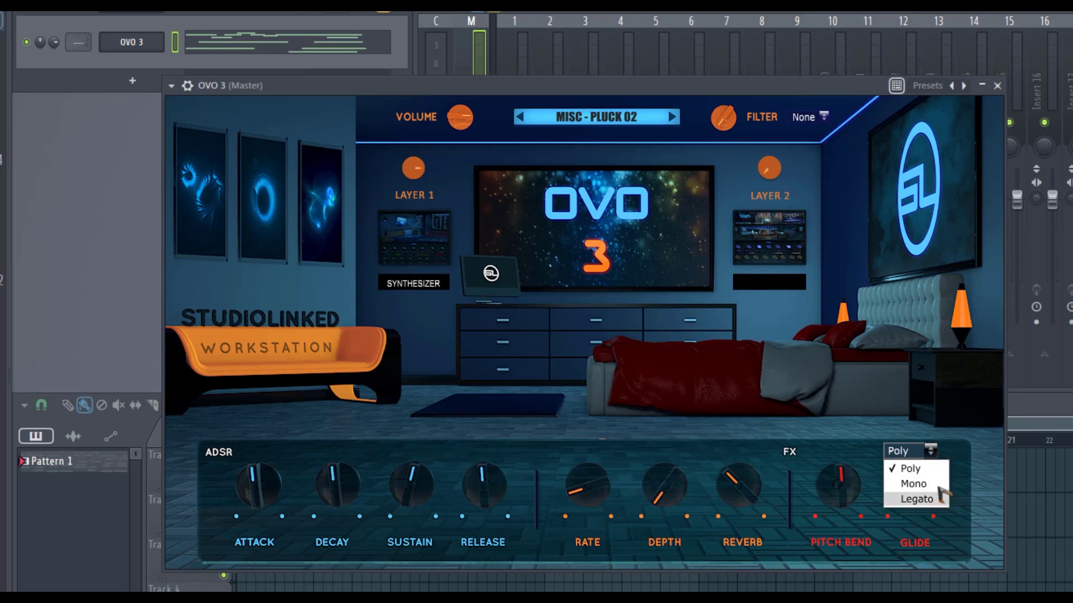
click(961, 444)
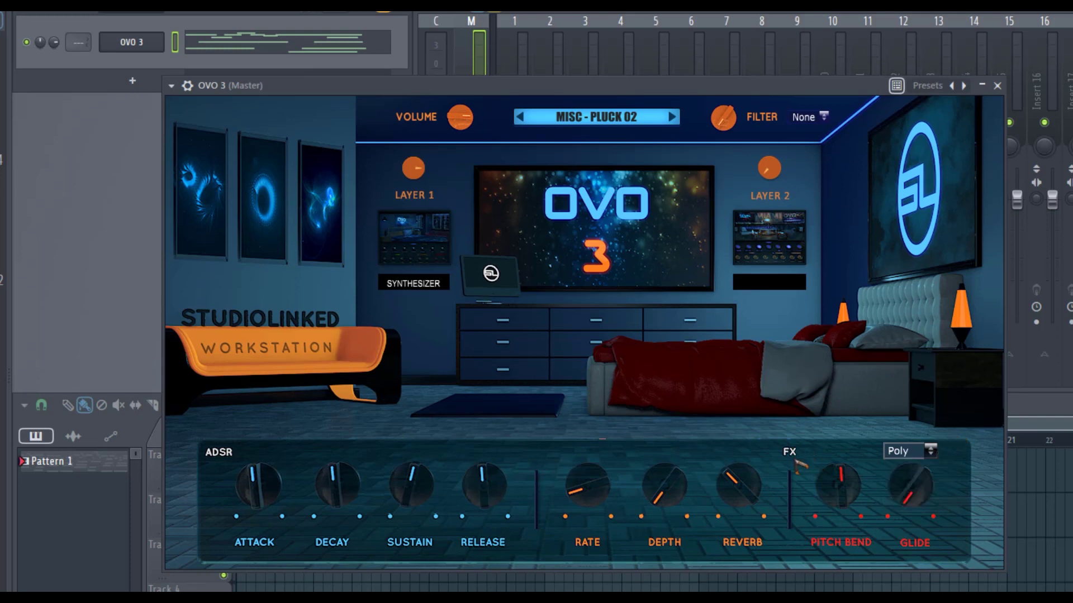
Step: Turn down the reverb amount and reselect the MISC - PLUCK 02 preset
drag(738, 485, 738, 503)
click(599, 124)
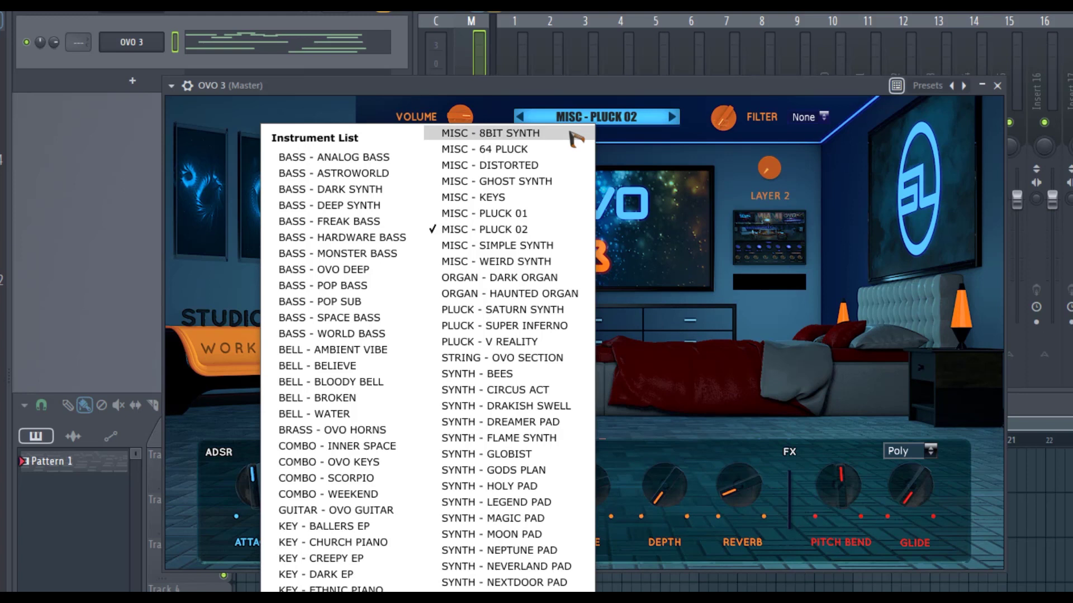
click(458, 229)
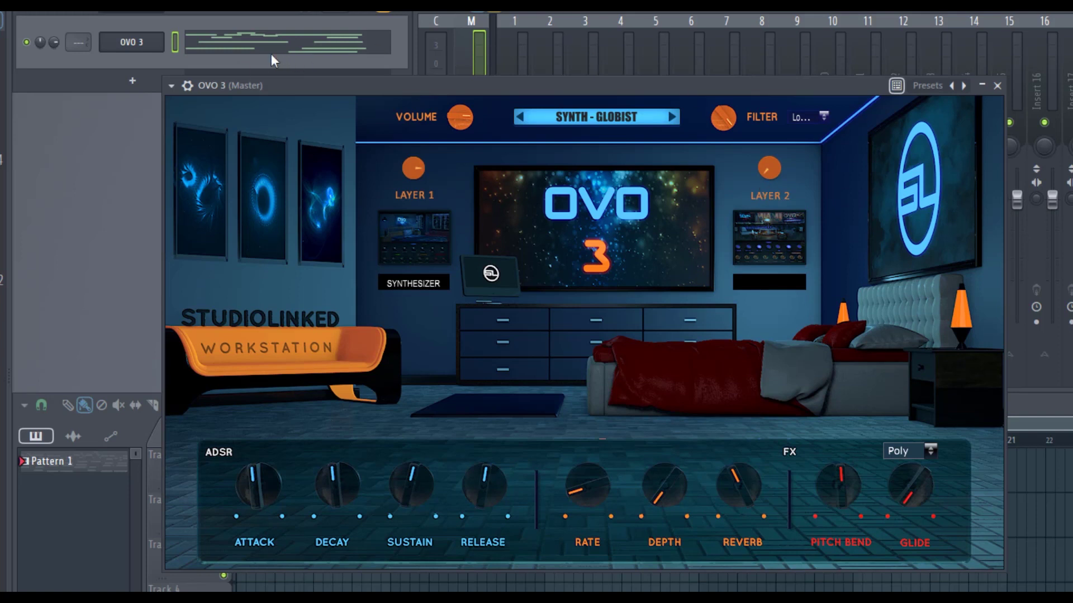
Step: Load the BASS - ANALOG BASS preset and audition it with the pattern
click(627, 120)
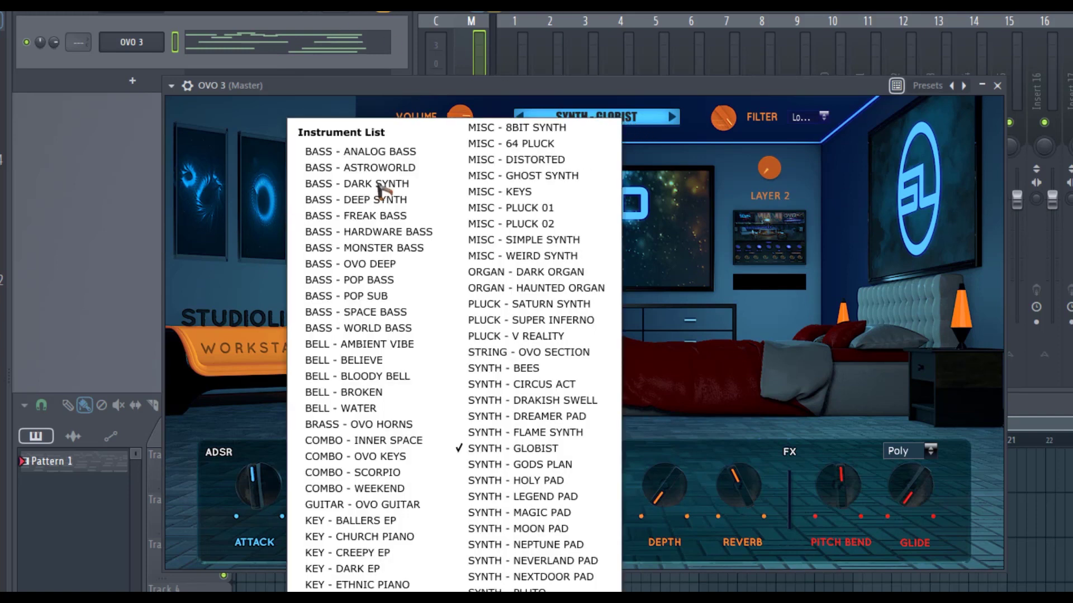
click(404, 156)
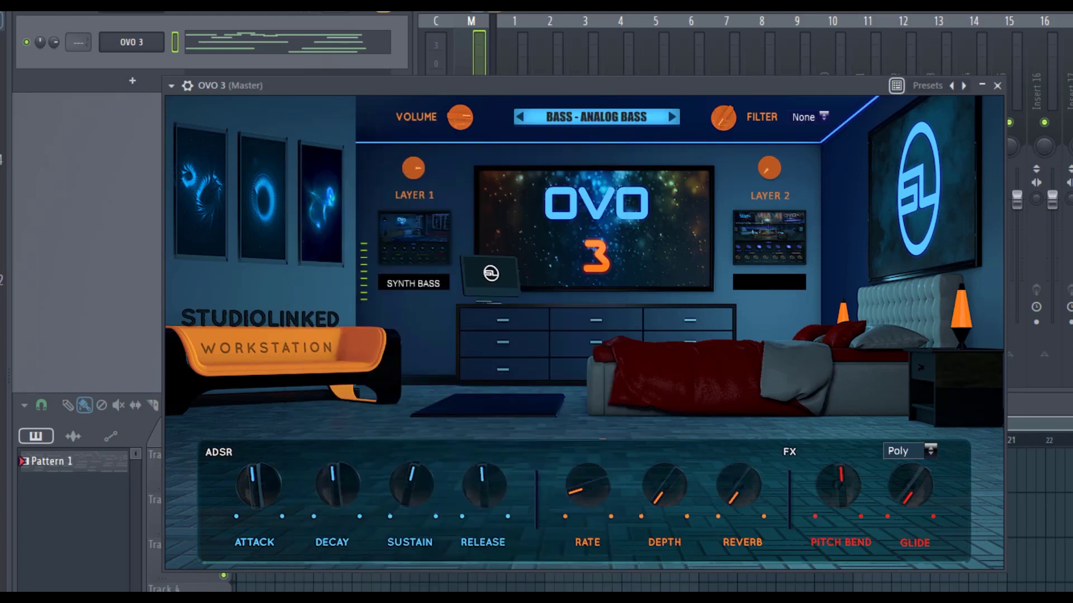
key(space)
Step: Open the OVO 3 pattern's notes, transpose all of them up one octave, and play the pattern back
click(250, 51)
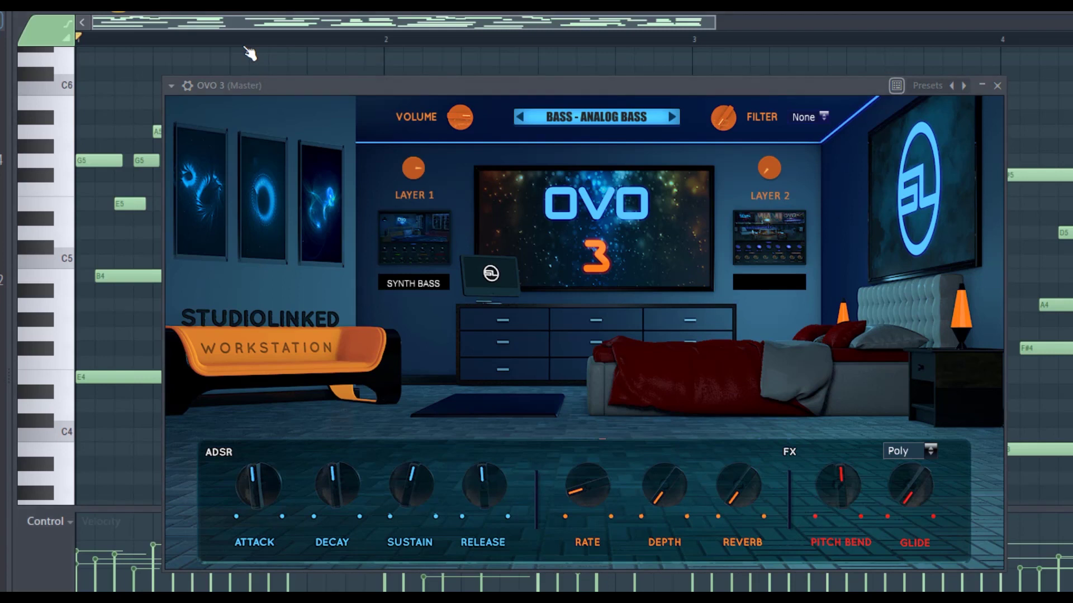
key(ctrl+a)
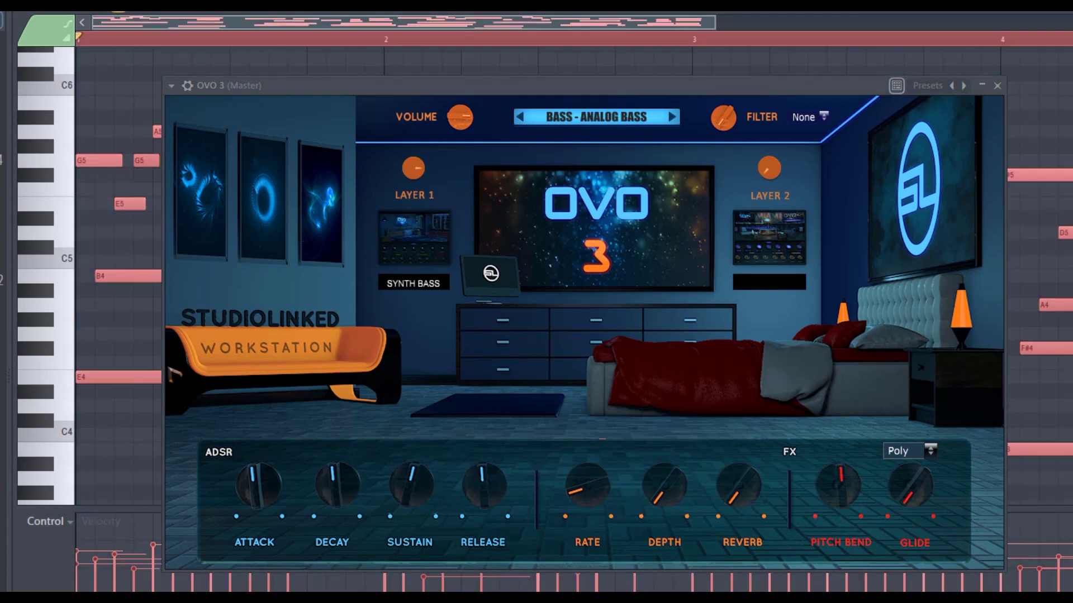
drag(101, 380, 107, 201)
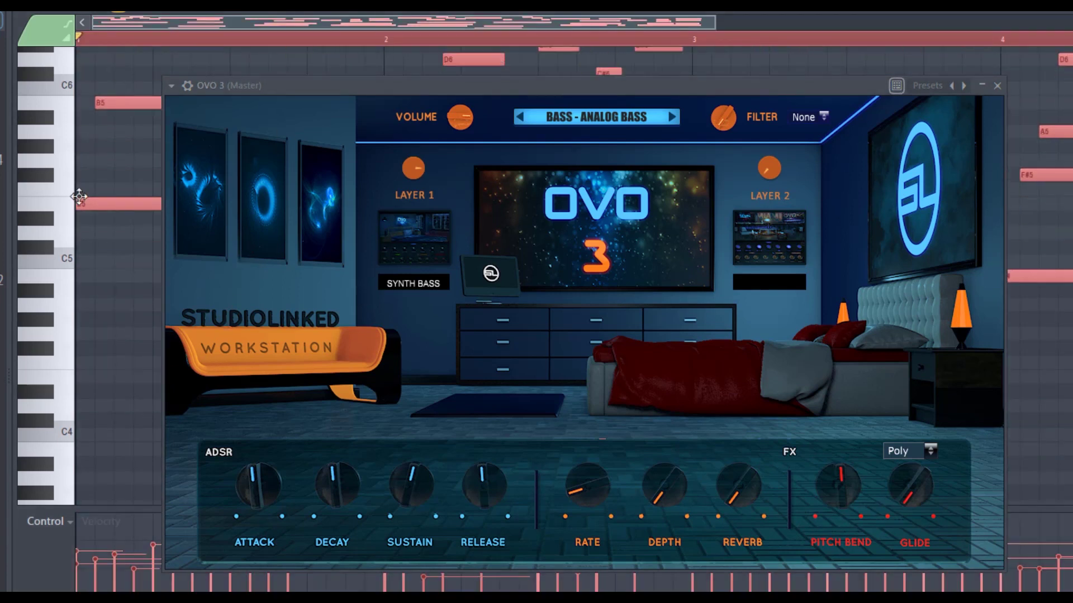
key(space)
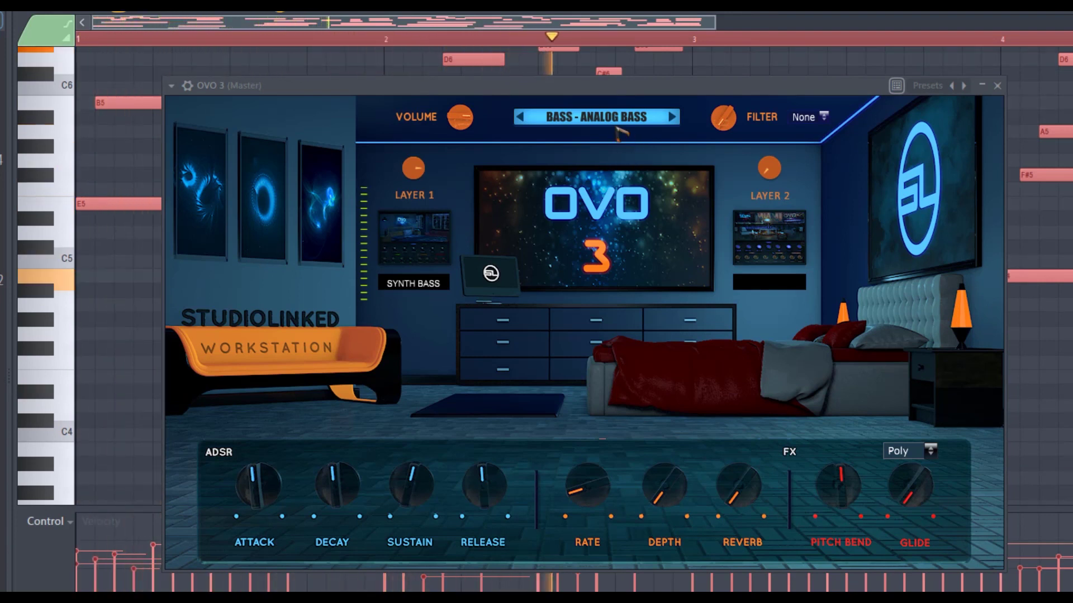
key(space)
Step: Load the BASS - DARK SYNTH preset and audition it with the pattern
click(595, 117)
click(373, 181)
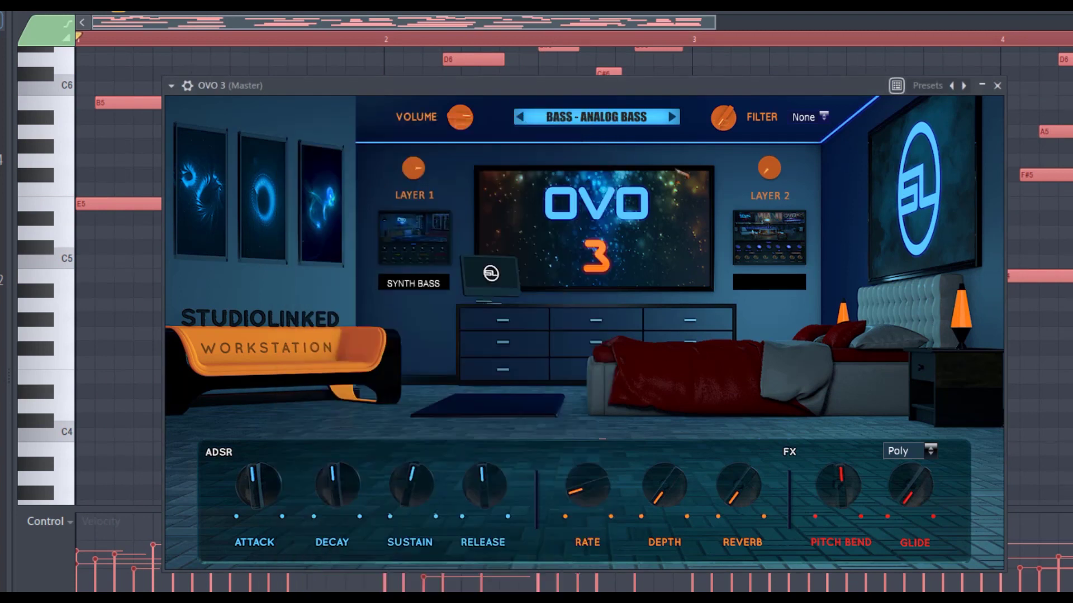
drag(647, 89, 735, 94)
key(space)
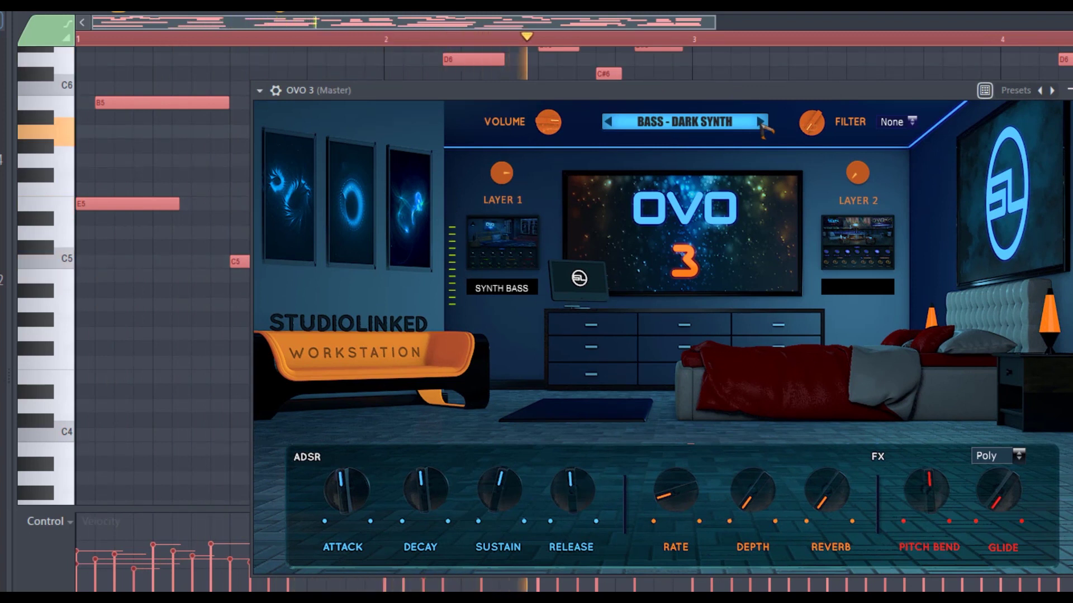
key(space)
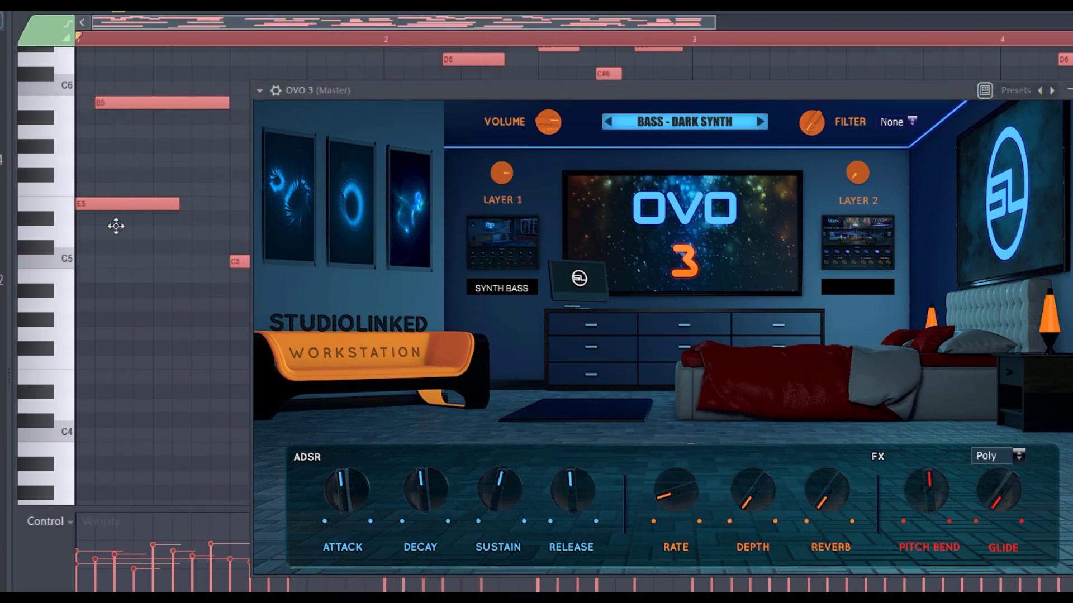
Step: Audition the BELL - AMBIENT VIBE preset and the BRASS - OVO HORNS preset with the pattern
click(715, 126)
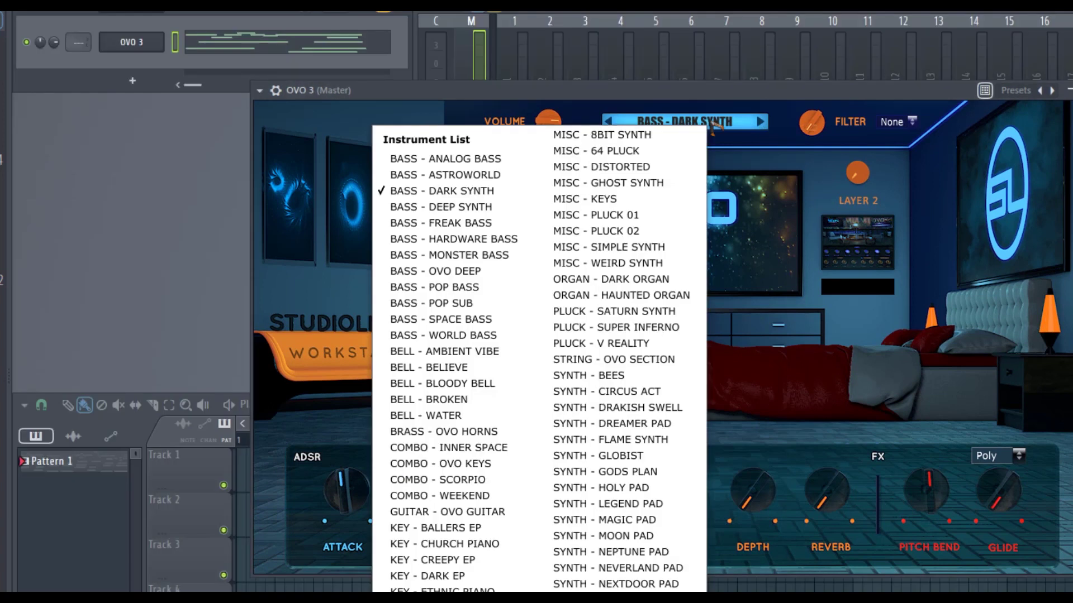
click(483, 355)
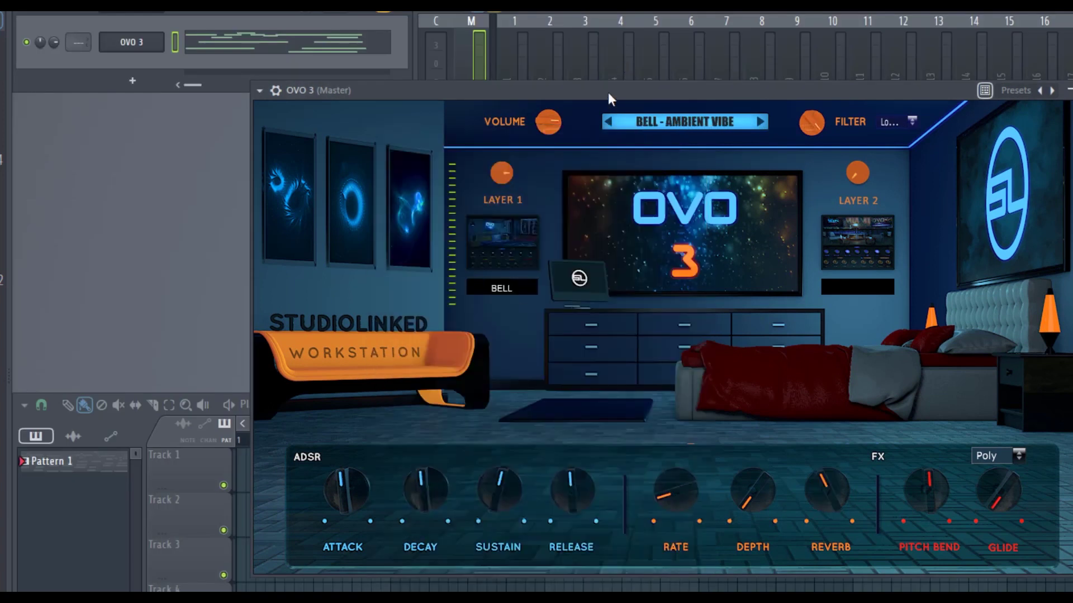
drag(608, 92, 517, 99)
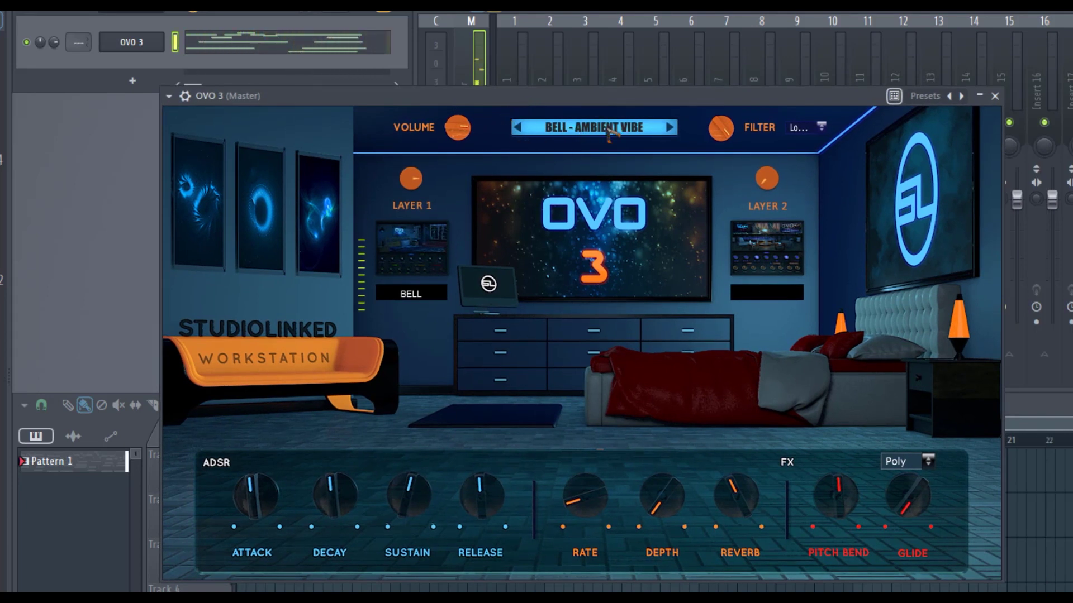
click(622, 134)
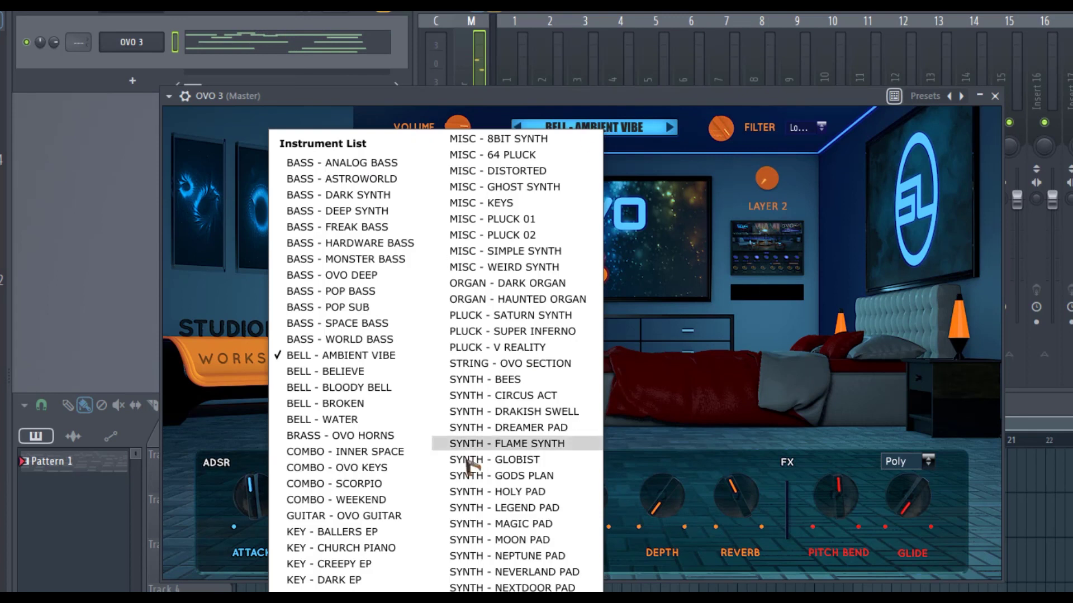
click(654, 156)
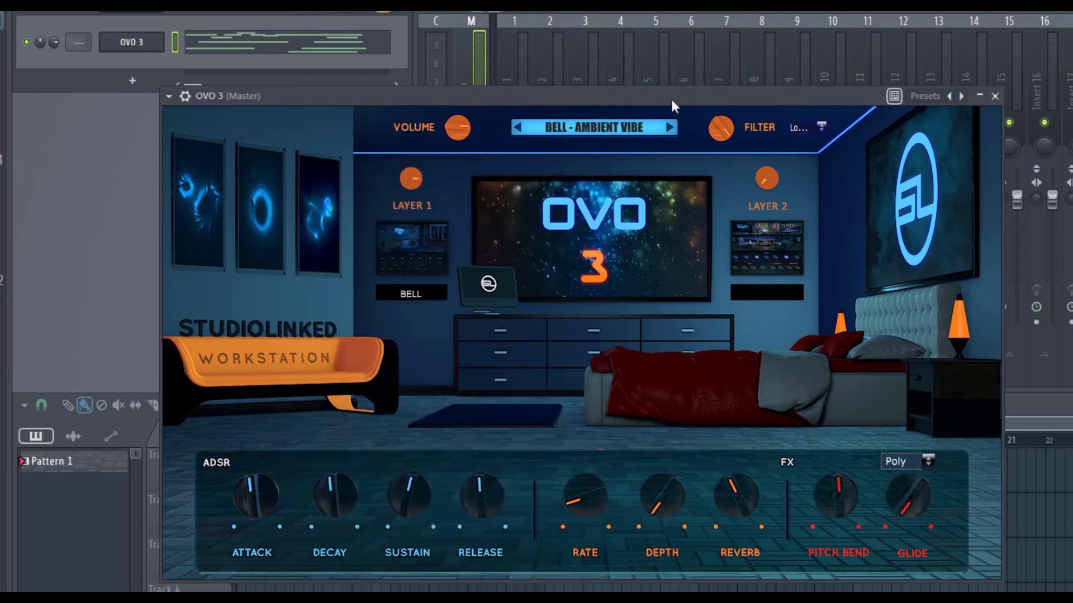
drag(672, 99, 759, 88)
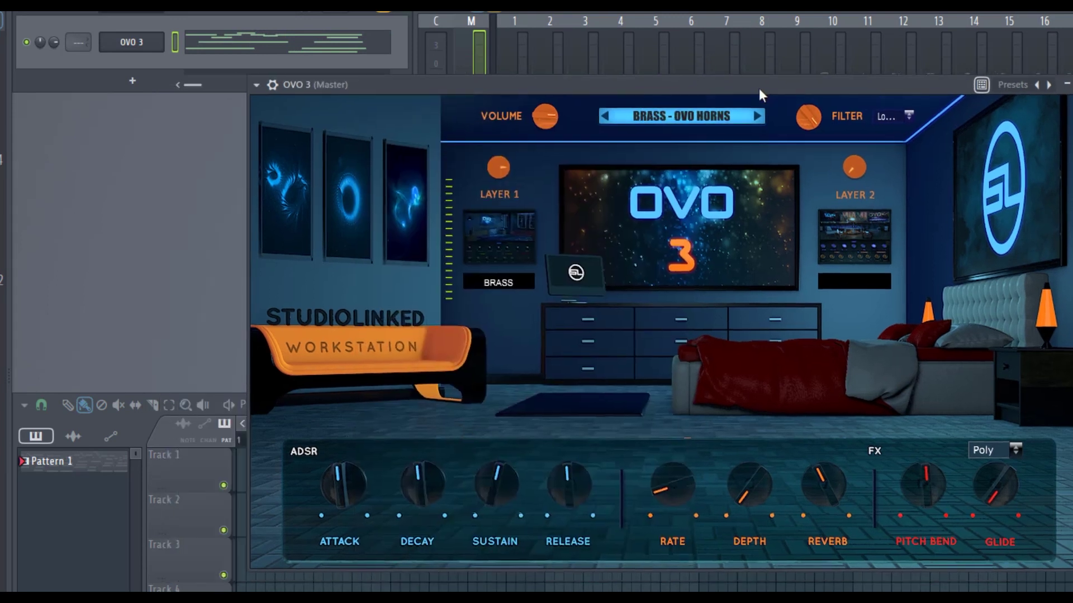
Step: Audition the COMBO - OVO KEYS preset and the GUITAR - OVO GUITAR preset with the pattern
click(696, 119)
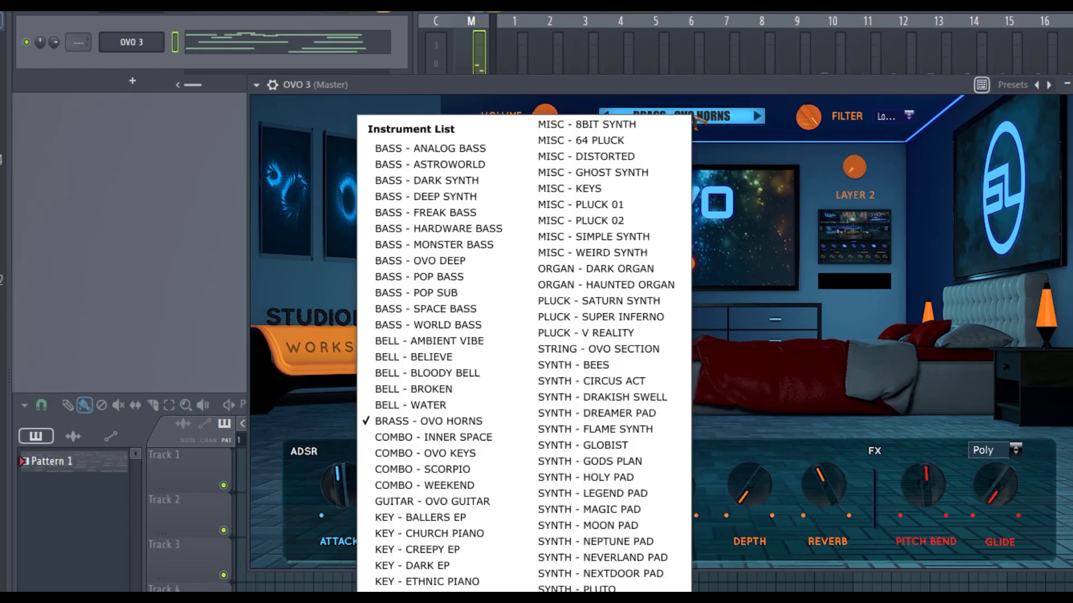
click(469, 455)
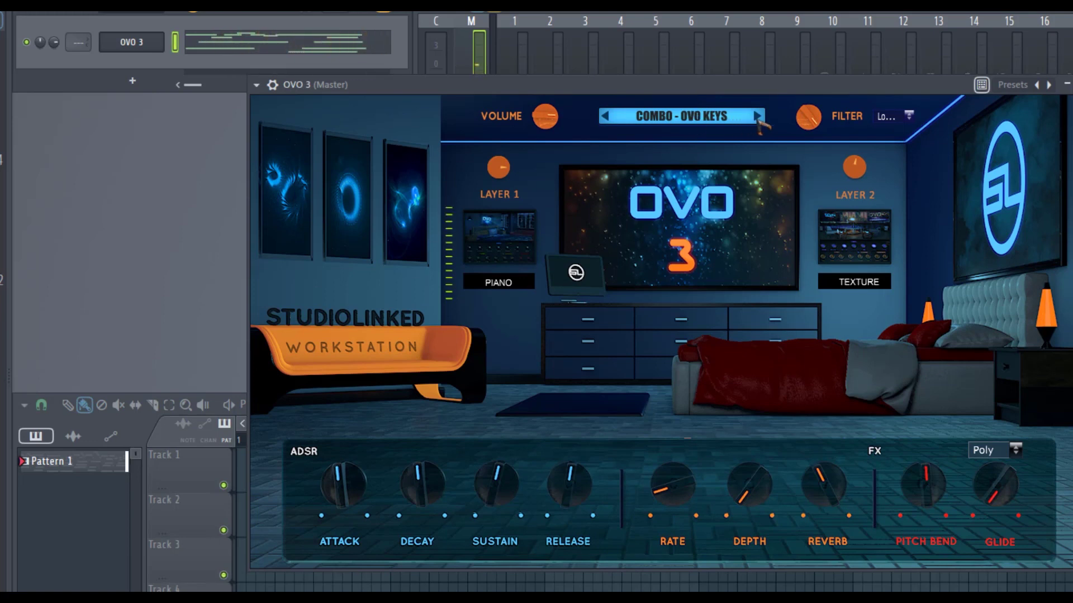
click(708, 130)
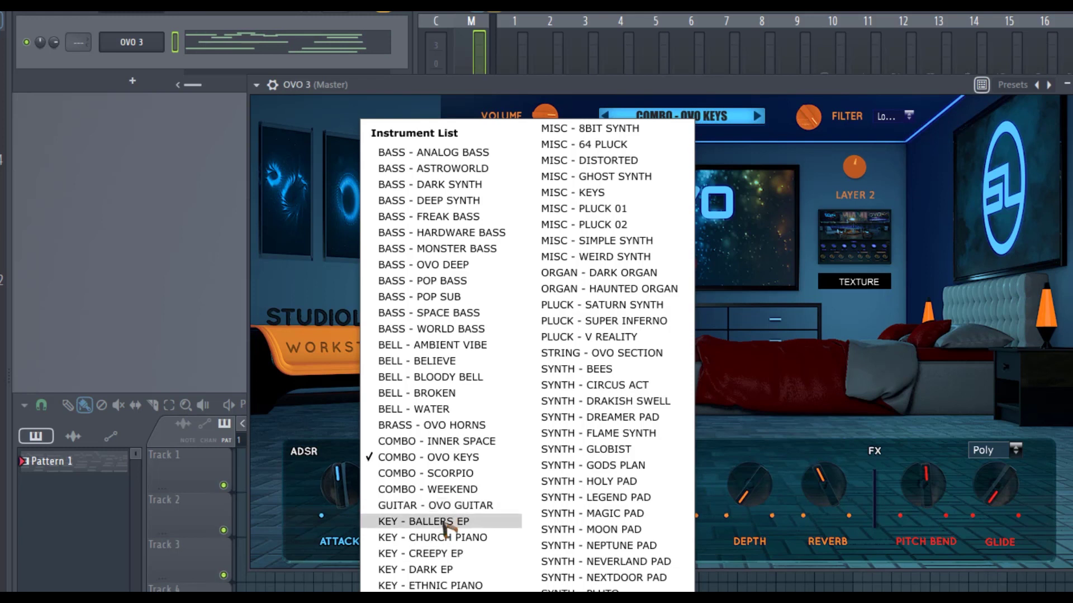
click(719, 86)
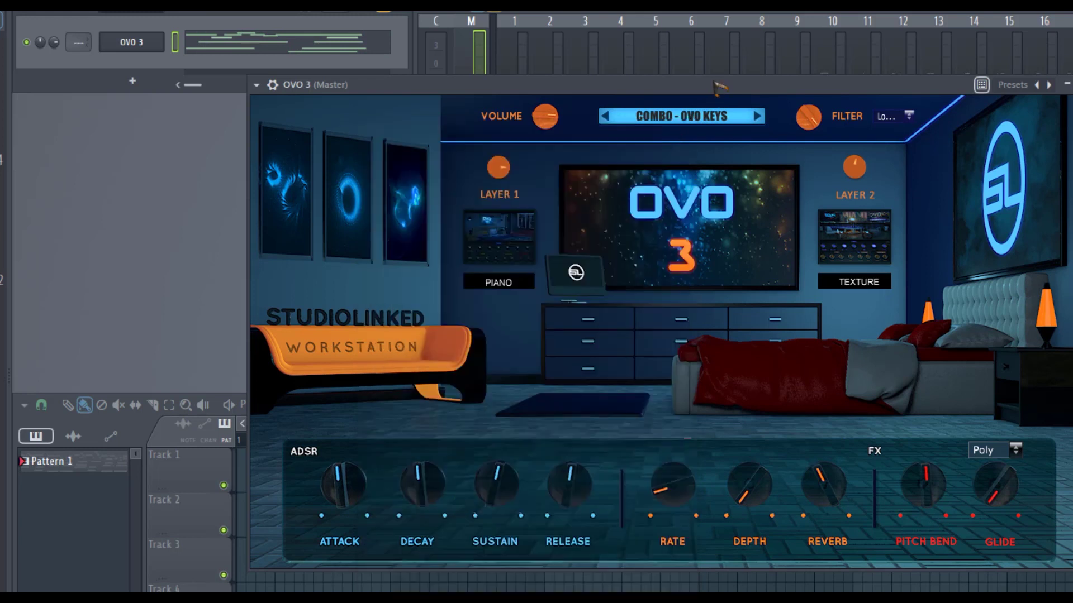
drag(720, 87, 701, 119)
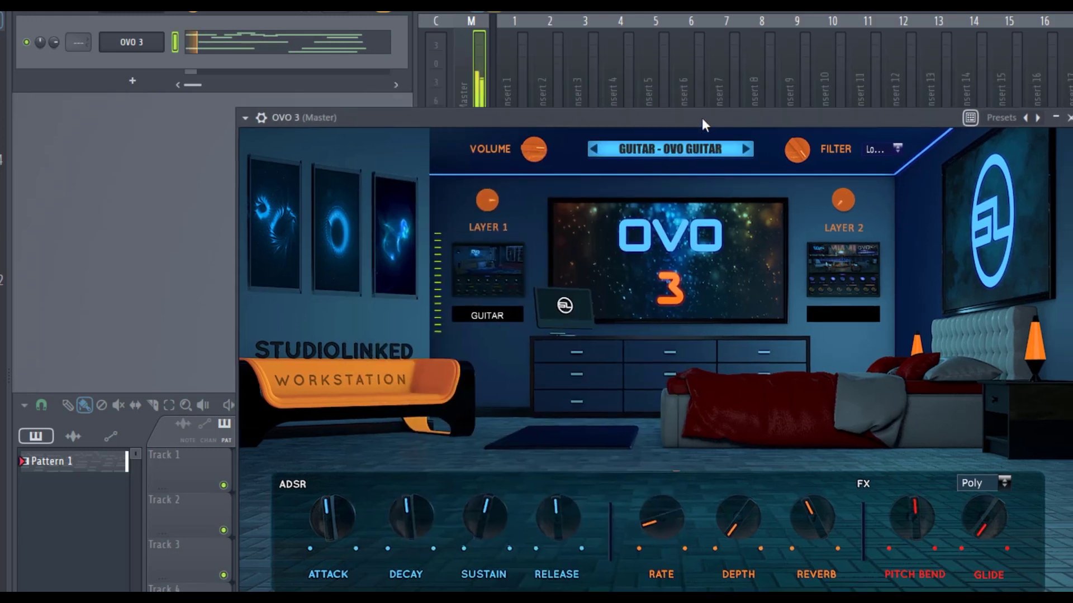
Step: Audition the KEY - GODS PIANO preset and the MISC - 64 PLUCK preset with the pattern
click(705, 156)
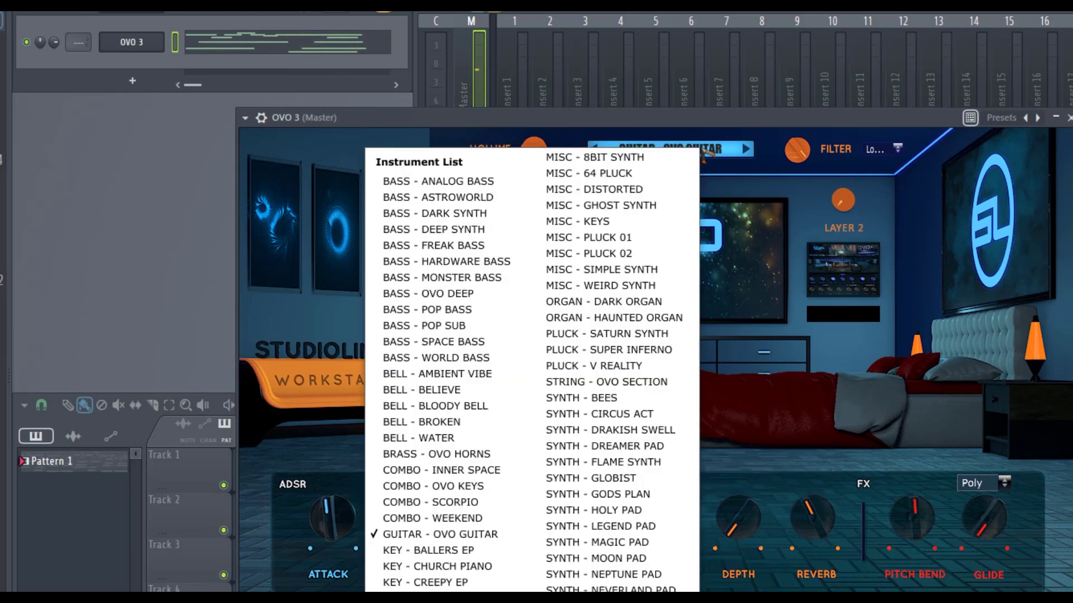
key(Escape)
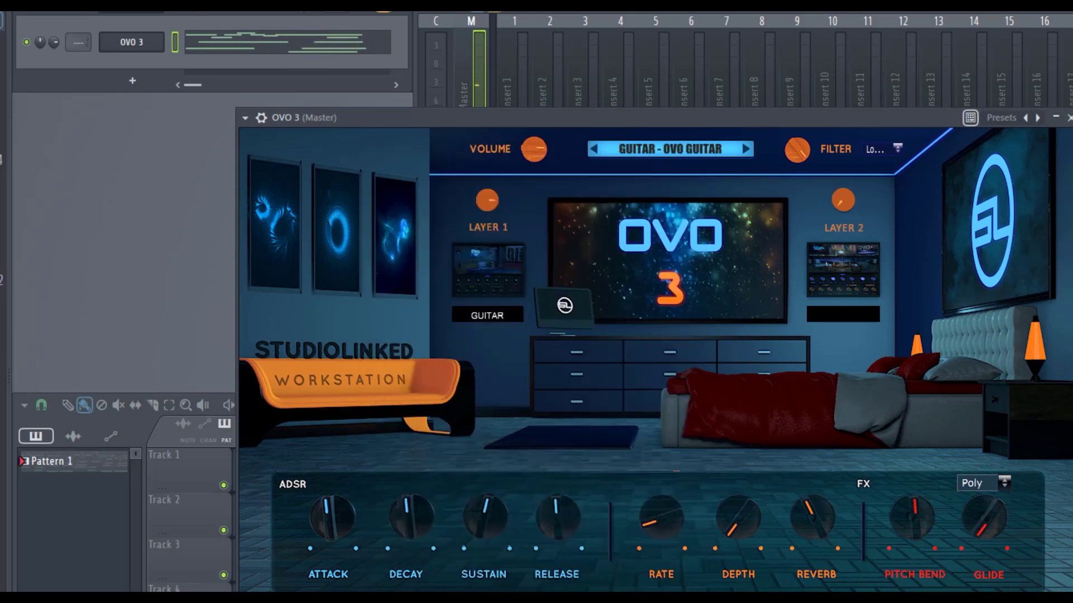
drag(772, 123, 761, 115)
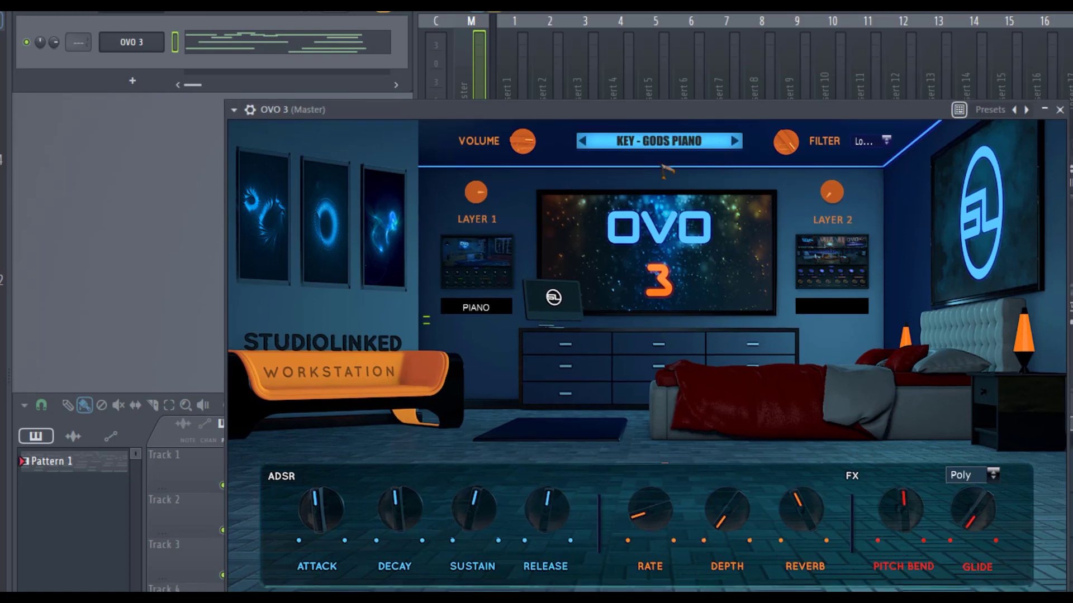
key(space)
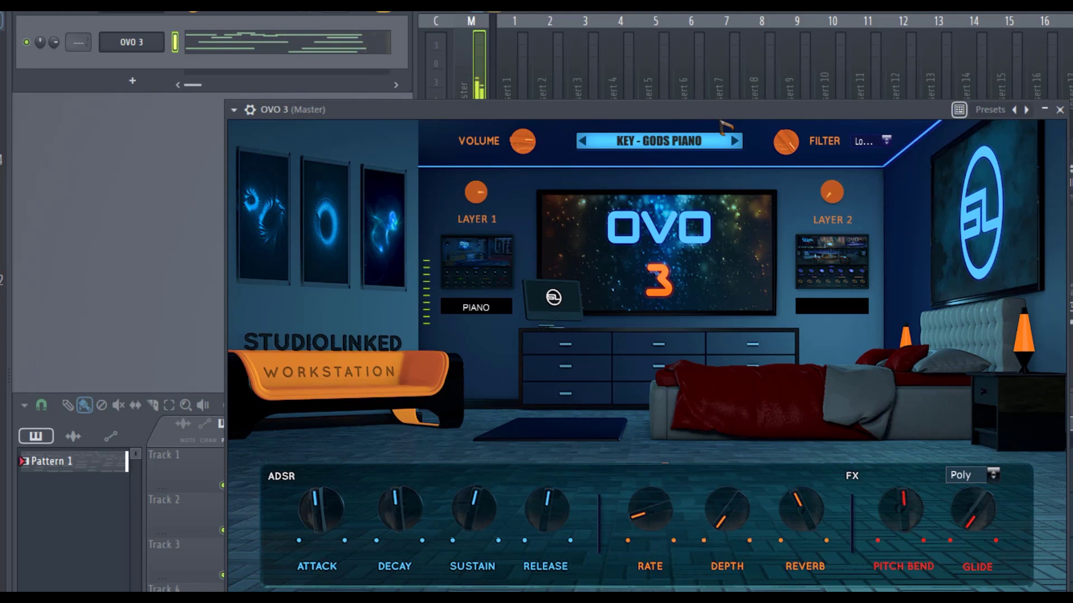
click(666, 146)
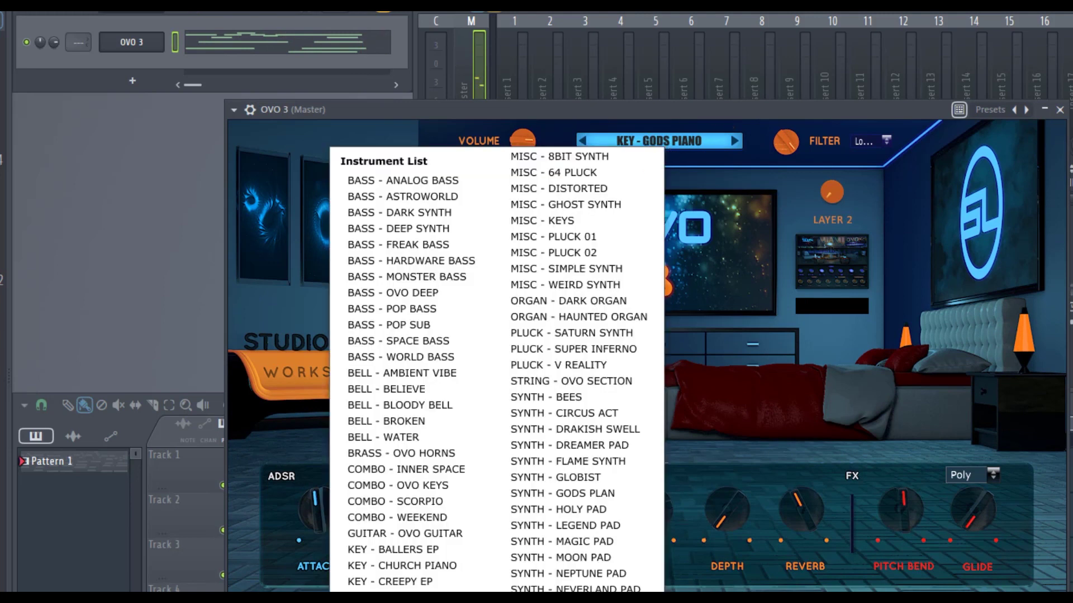
click(598, 176)
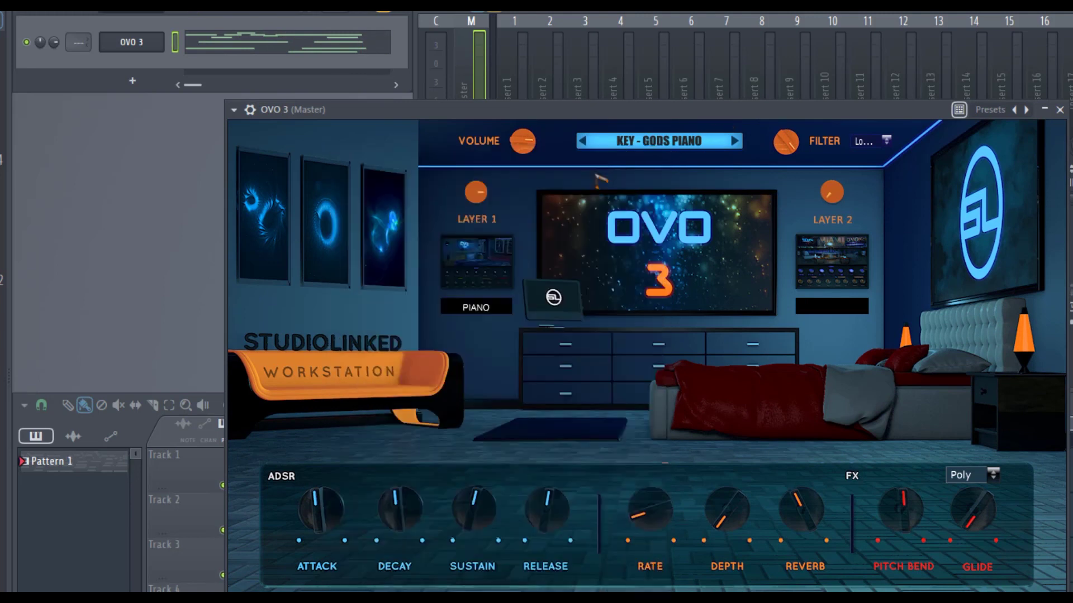
drag(777, 109, 796, 111)
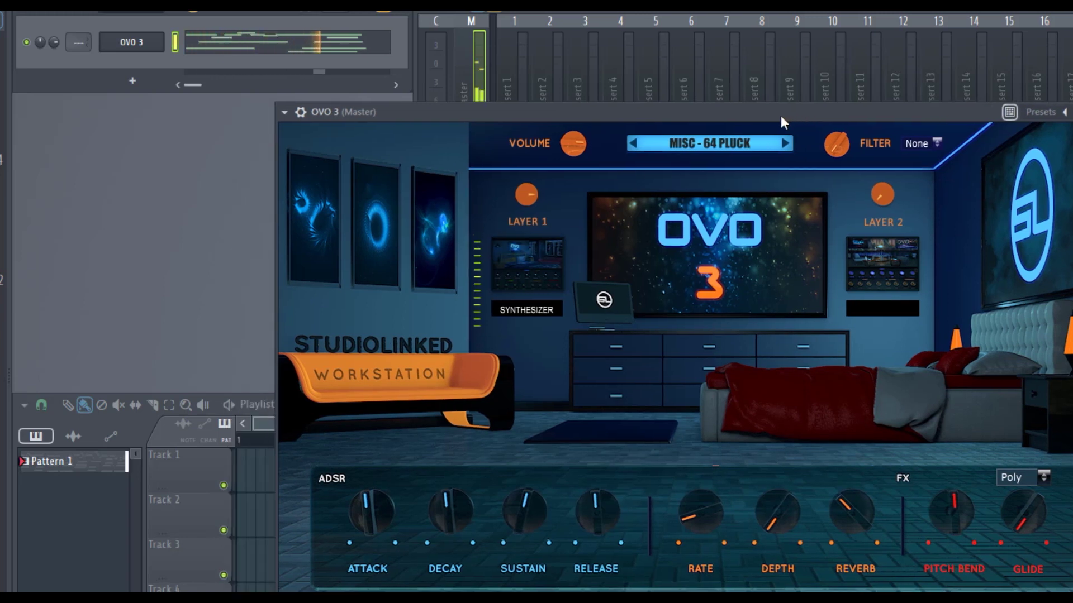
Step: Audition the ORGAN - DARK ORGAN preset and the PLUCK - SUPER INFERNO preset with the pattern
click(713, 147)
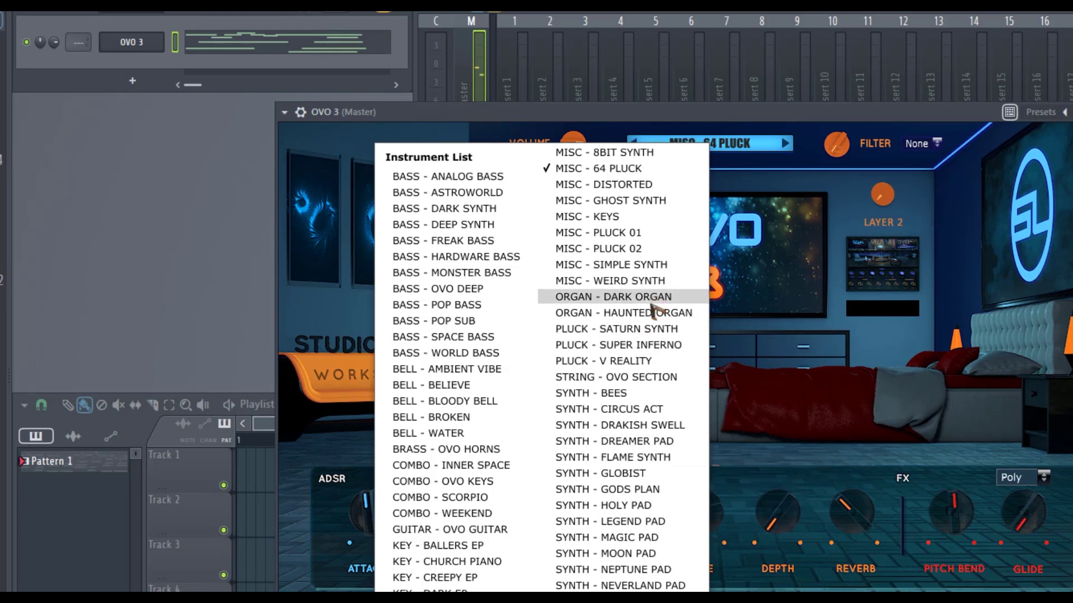
click(650, 303)
drag(759, 113, 698, 112)
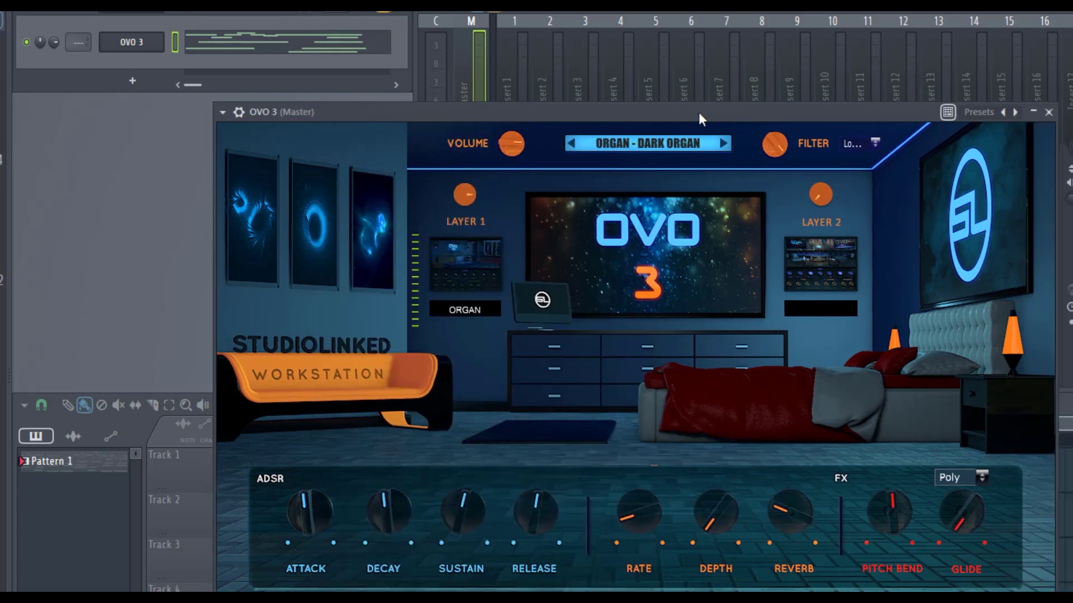
click(648, 144)
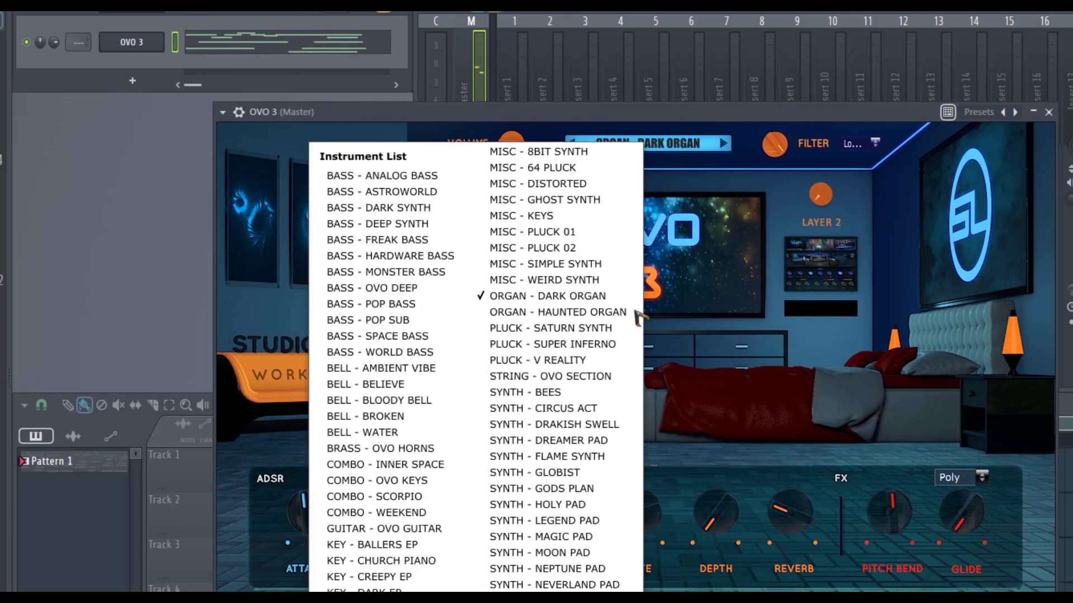
click(558, 342)
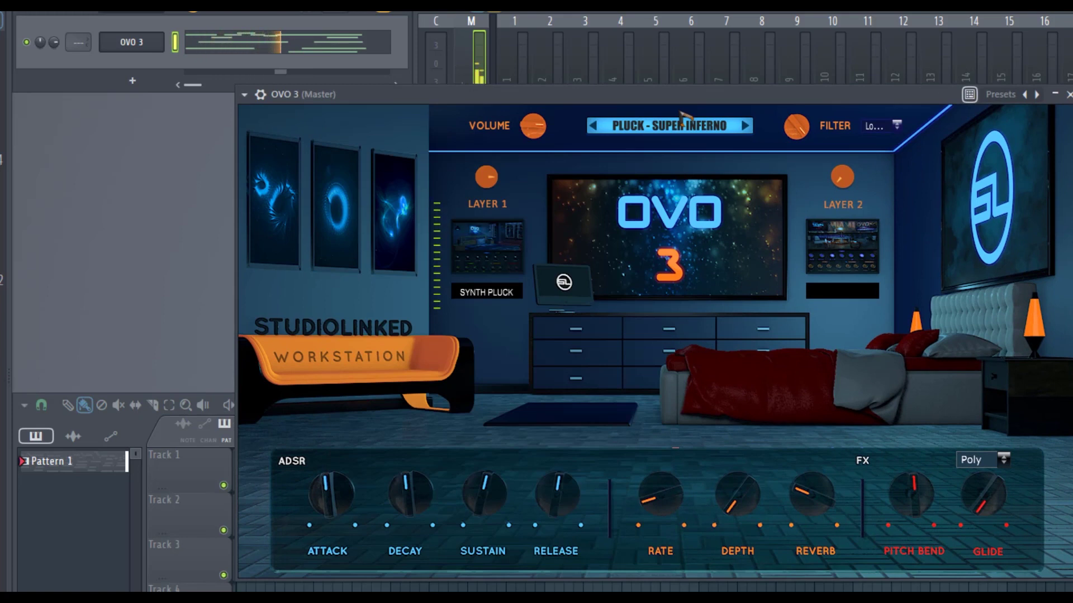
Step: Audition the STRING - OVO SECTION preset and the SYNTH - GODS PLAN preset with the pattern
click(702, 132)
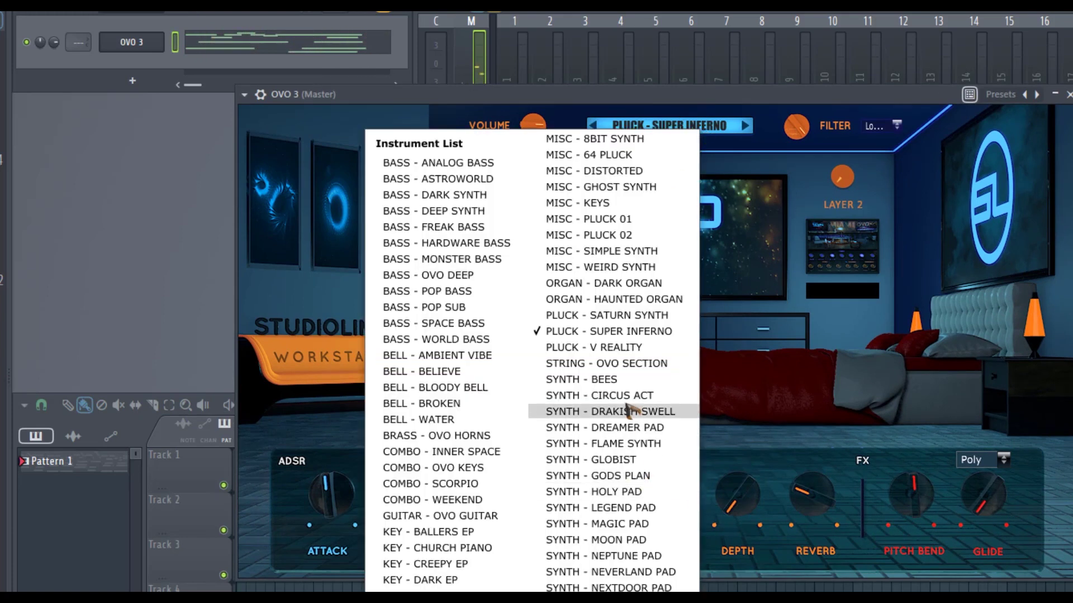
click(623, 372)
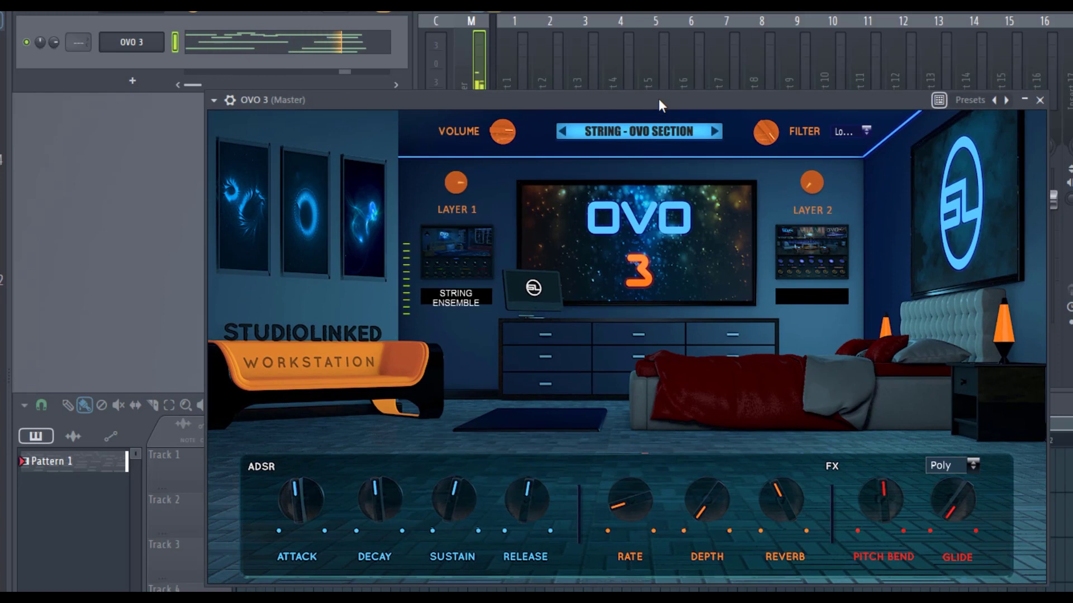
click(676, 131)
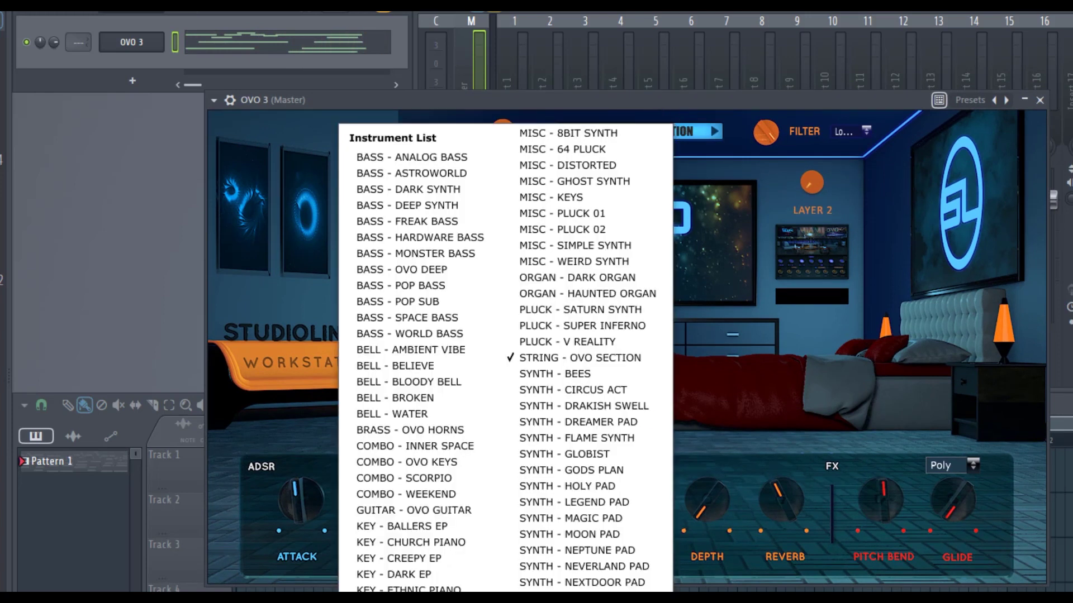
click(615, 470)
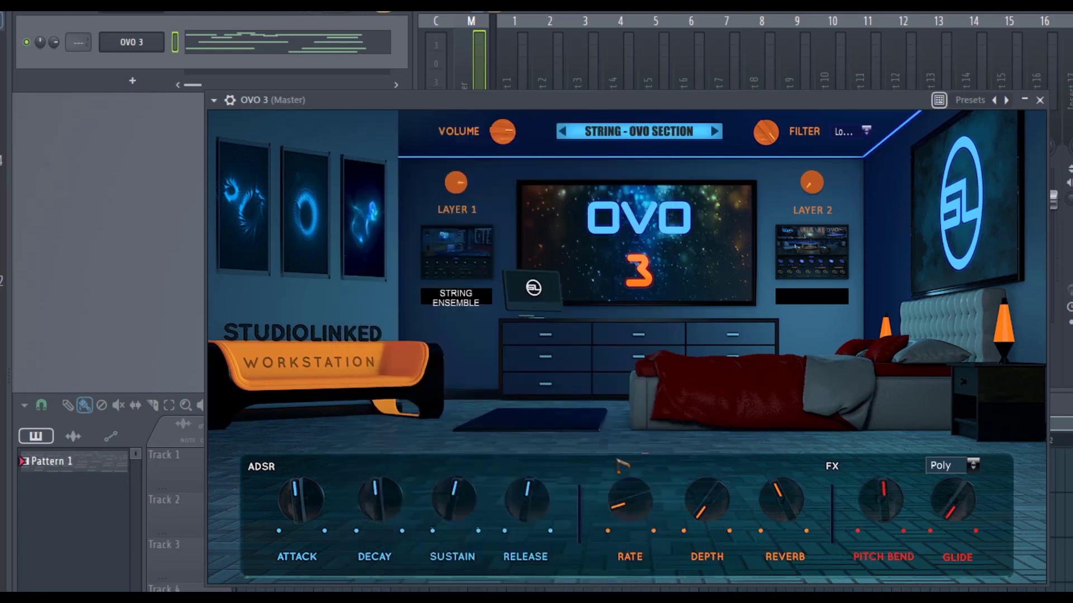
drag(680, 93, 713, 102)
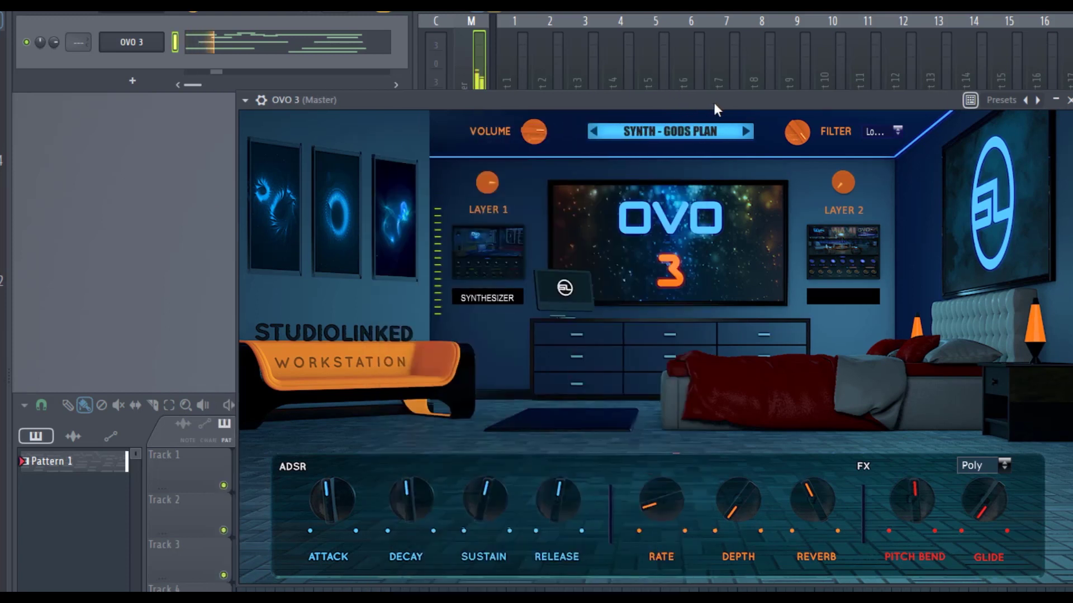
Step: Audition the SYNTH - PLUTO preset and the SYNTH - TEXTURE 01 preset with the pattern
click(702, 136)
click(559, 598)
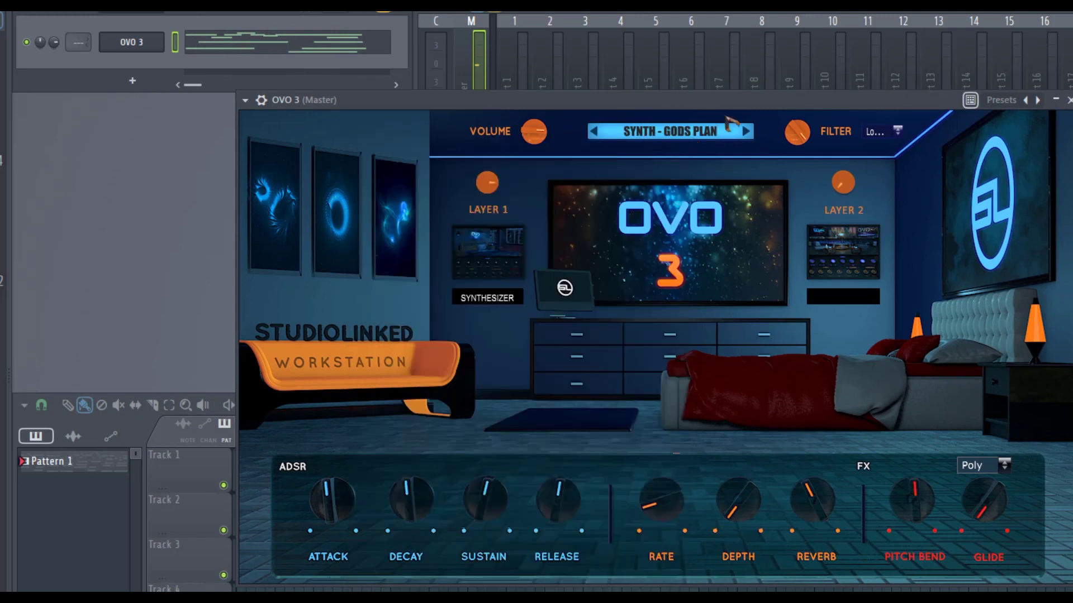
drag(725, 101, 705, 102)
key(space)
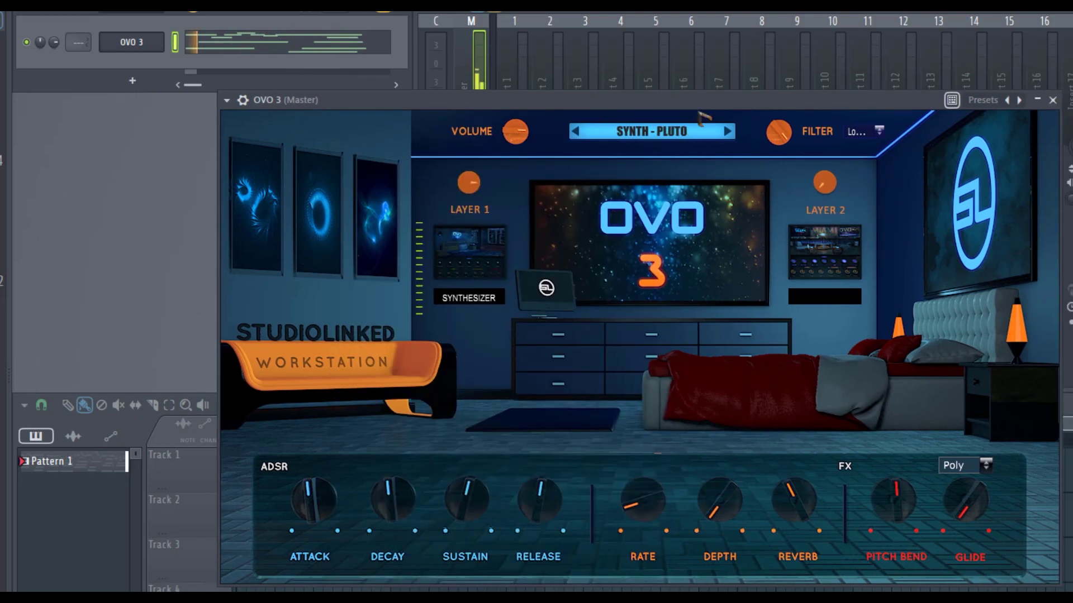
click(682, 138)
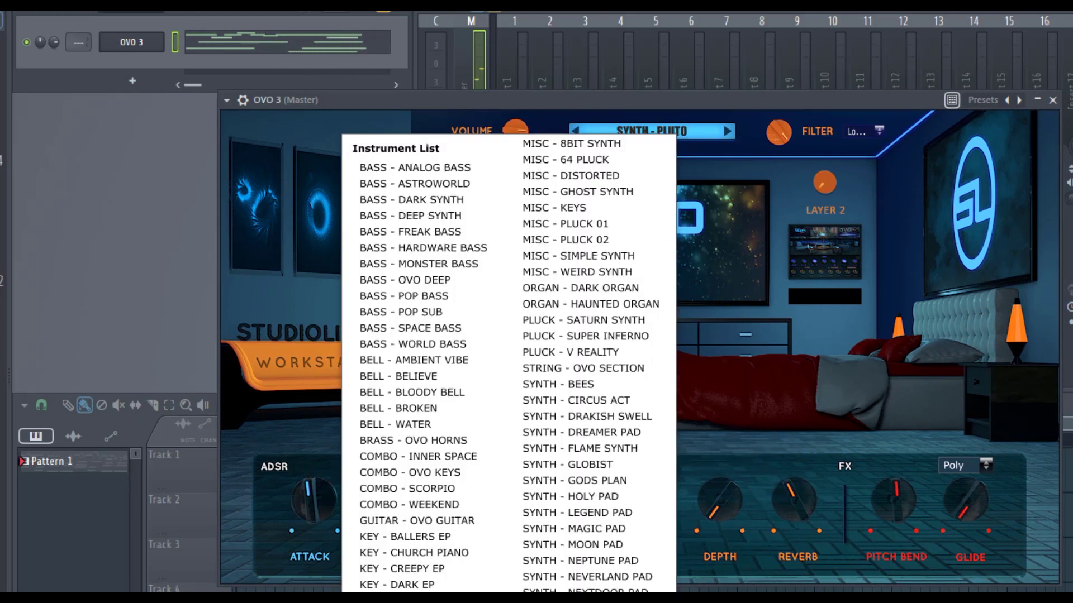
key(Escape)
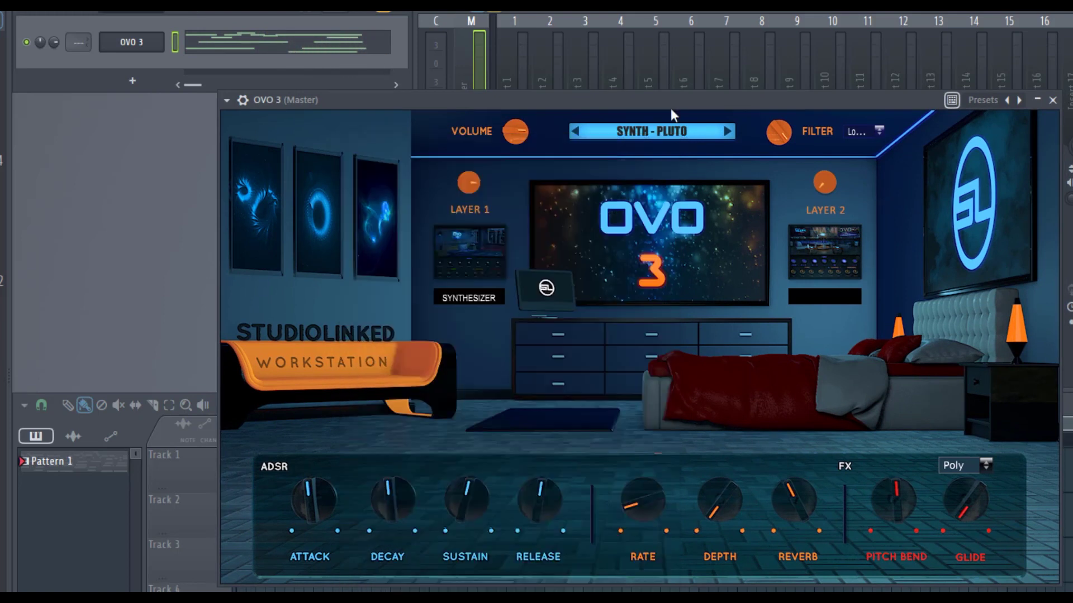
drag(673, 108, 688, 101)
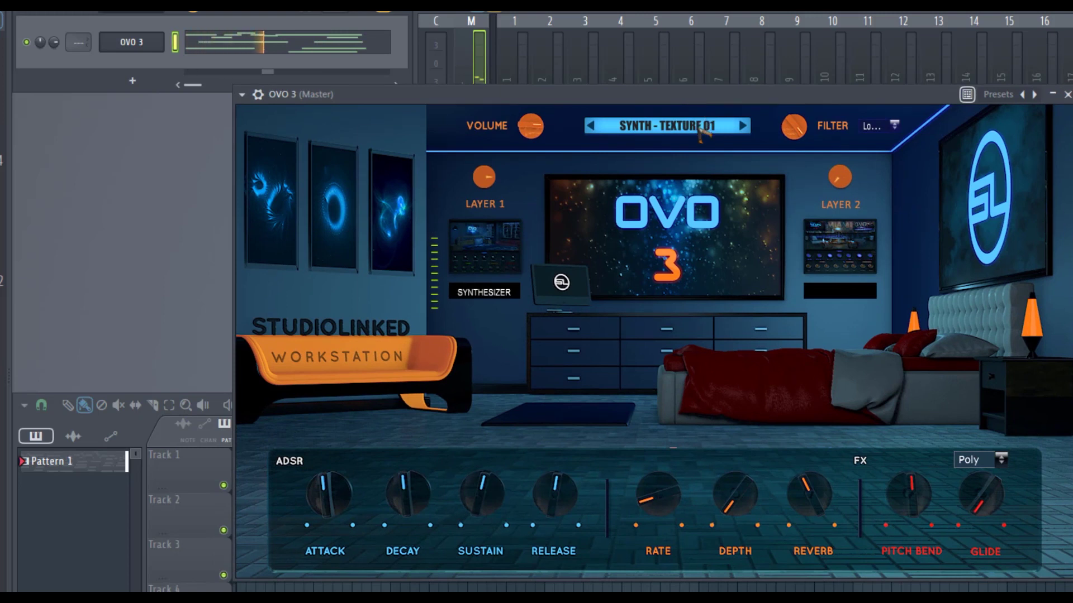
Step: Audition the SYNTH - UNIVERSAL preset, and load and audition the SYNTH - GLOBIST preset with the pattern
click(700, 128)
key(Escape)
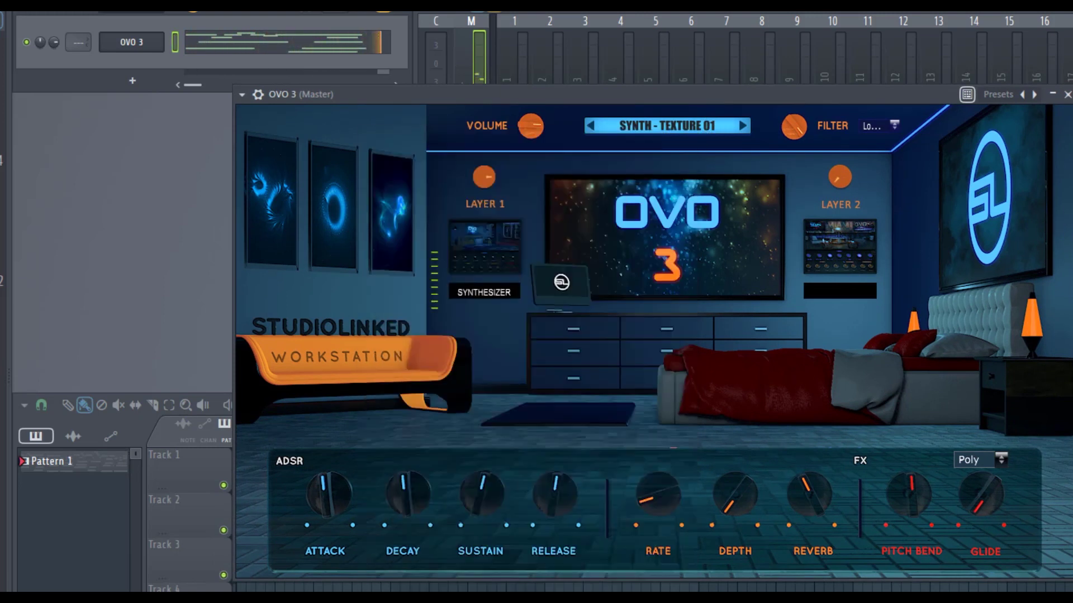
scroll(685, 126, down, 1)
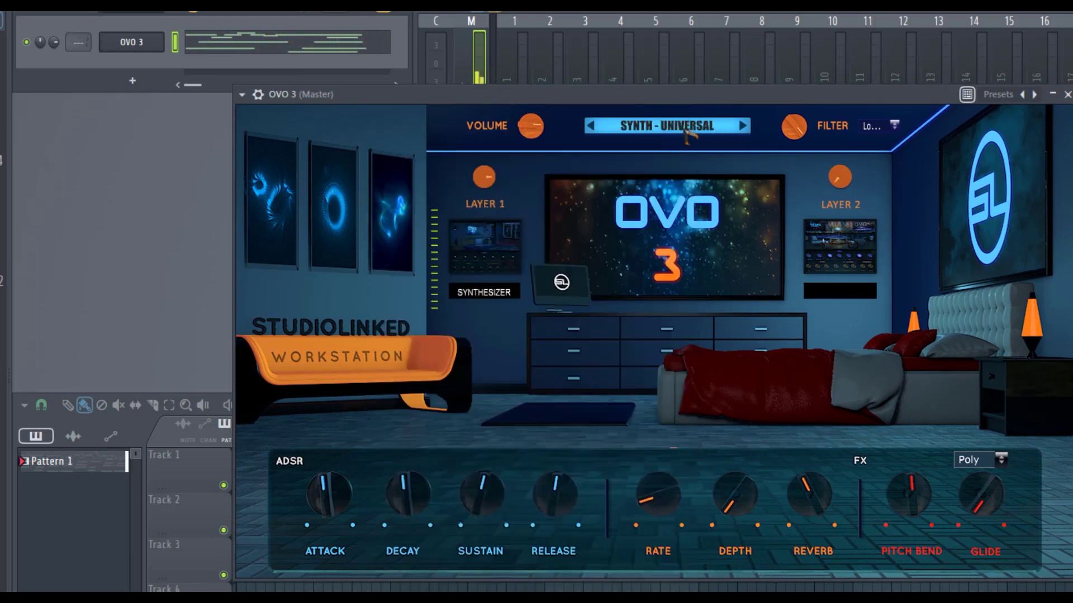
click(685, 130)
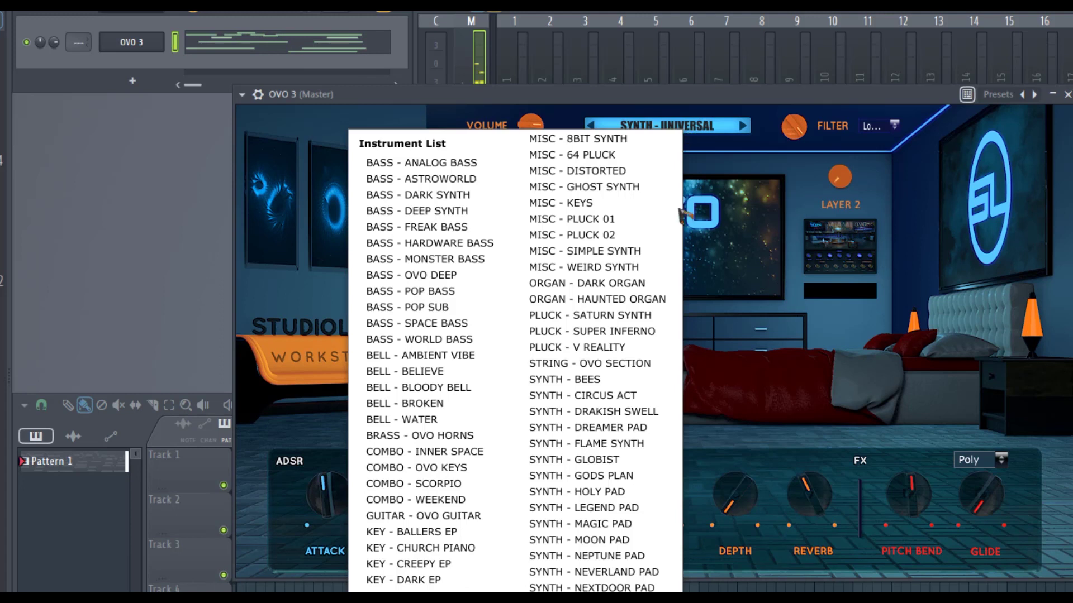
click(626, 461)
drag(671, 91, 651, 99)
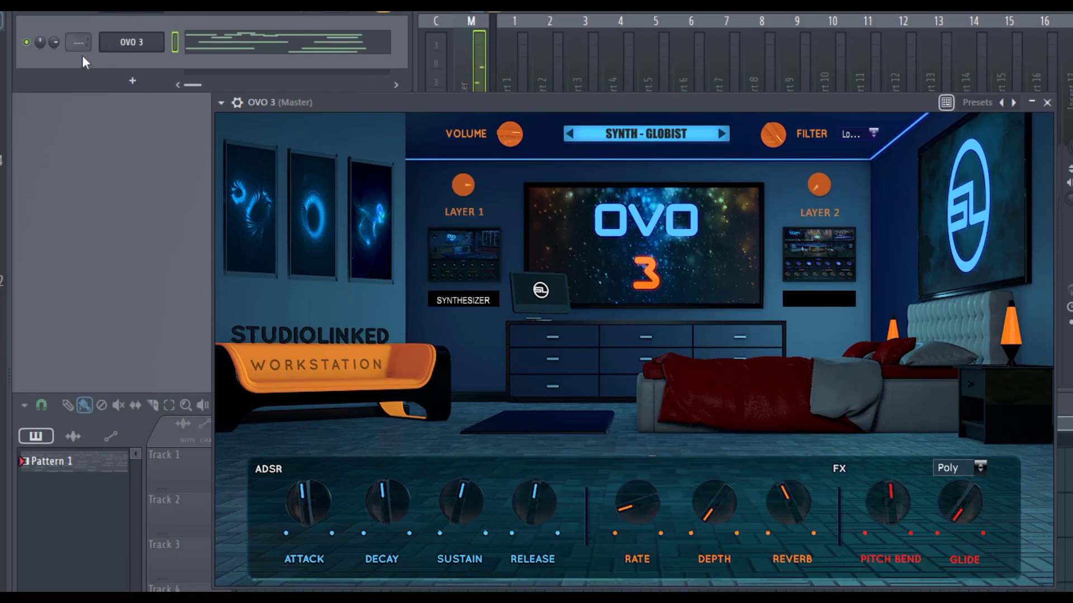
Step: Adjust the OVO 3 channel's volume, and change the instrument's filter amount and Layer 1 level while the pattern plays
drag(53, 43, 53, 39)
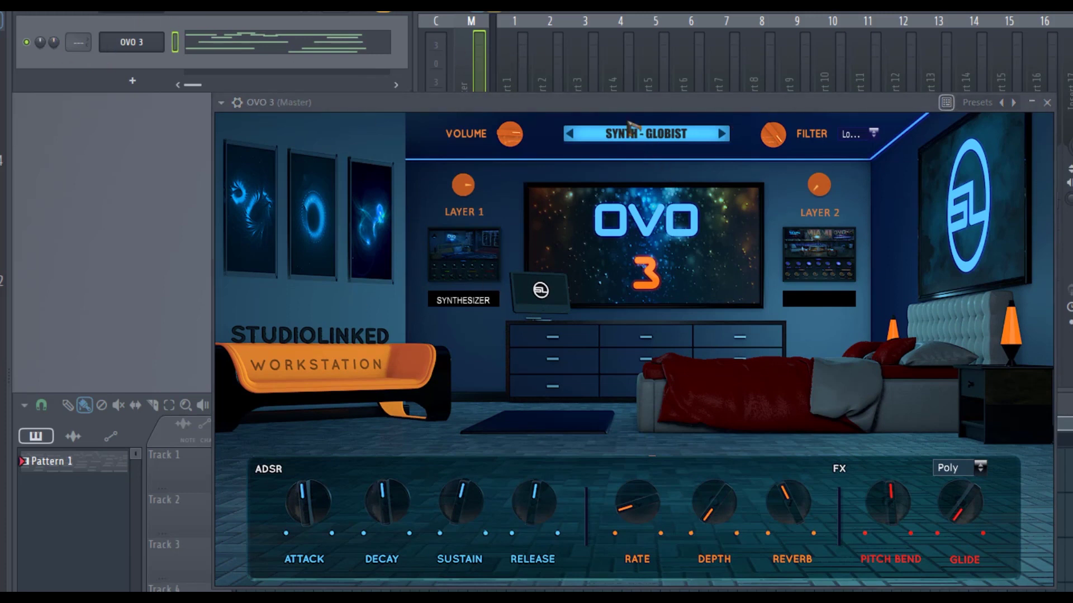
drag(625, 98, 580, 102)
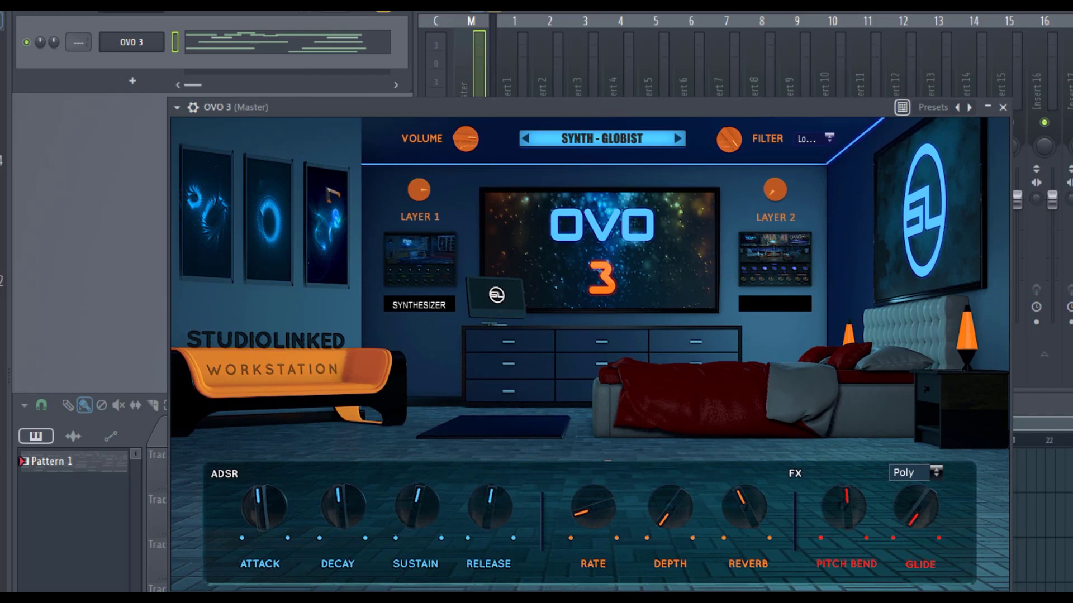
key(space)
drag(738, 157, 739, 118)
Step: Shape the ADSR envelope during playback with lower Attack, Sustain and Release and a higher Decay
mouse_move(263, 505)
mouse_down()
mouse_move(258, 456)
mouse_move(248, 497)
mouse_up()
drag(342, 506, 349, 562)
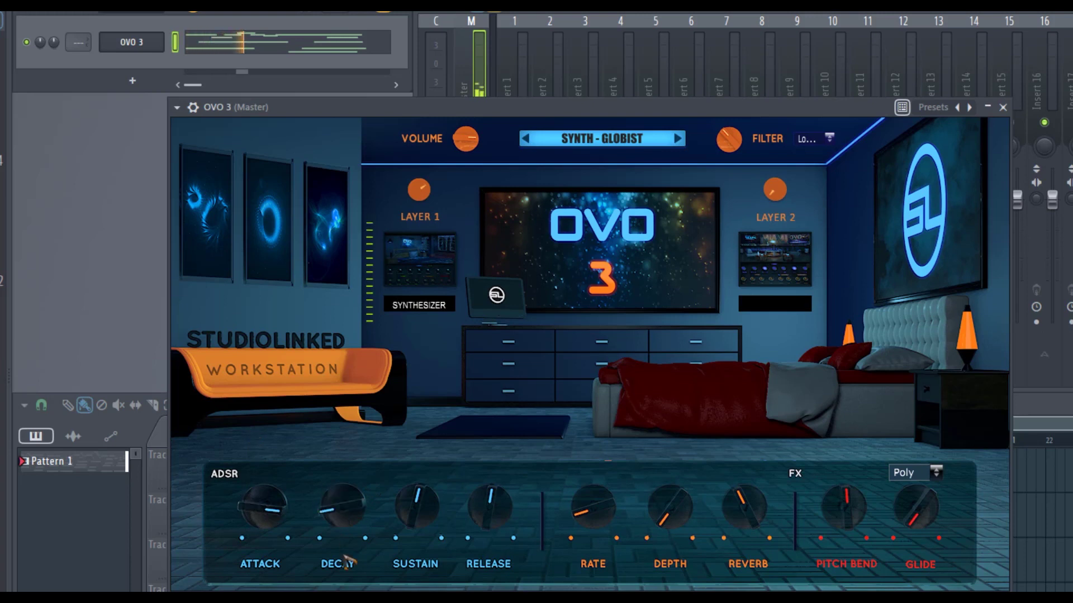
drag(417, 505, 419, 470)
drag(342, 505, 349, 403)
drag(283, 518, 481, 581)
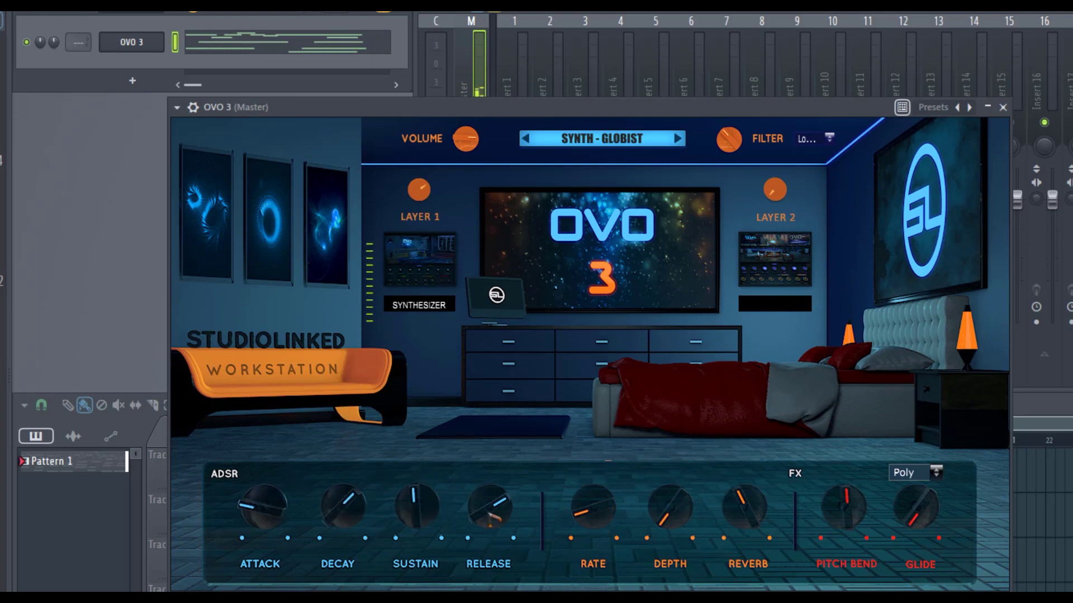
drag(490, 518, 489, 545)
Step: Try higher Rate and Depth settings and a lower Reverb amount while the pattern plays
drag(596, 523, 580, 475)
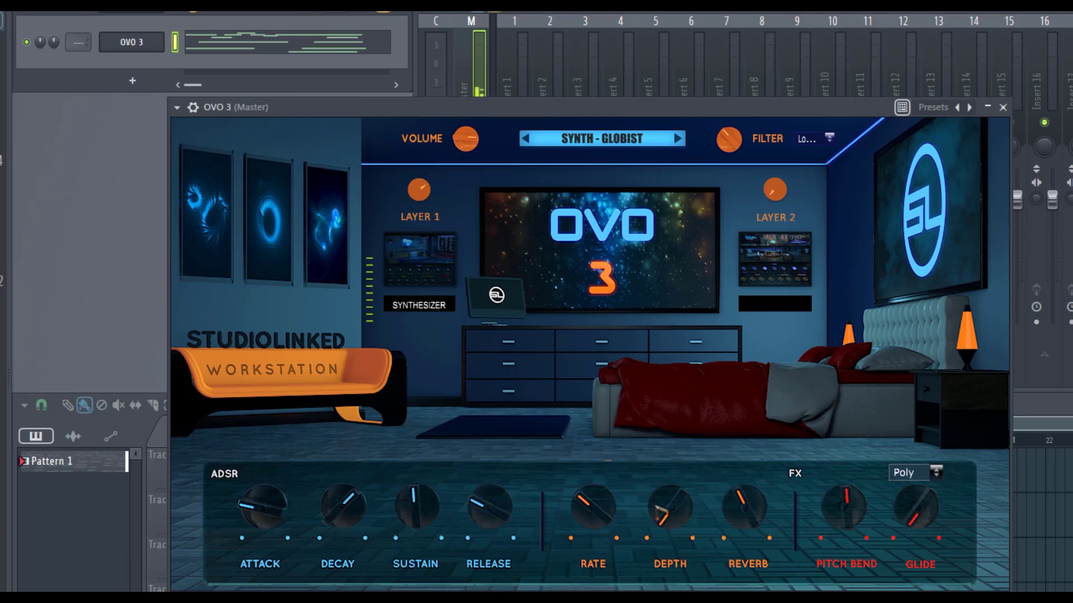
drag(658, 509, 659, 386)
drag(739, 514, 738, 421)
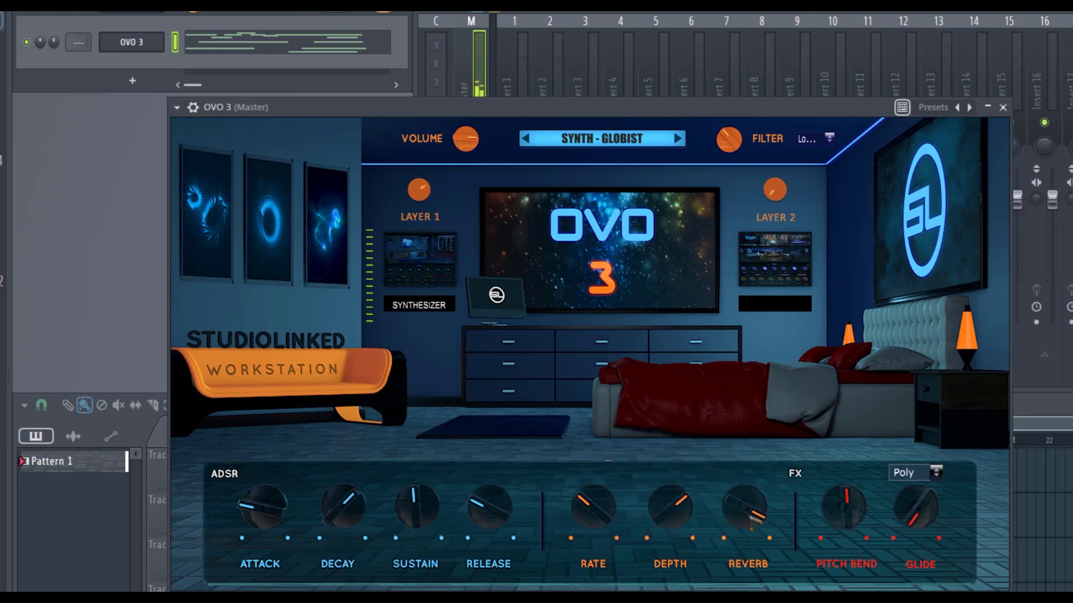
drag(747, 507, 745, 553)
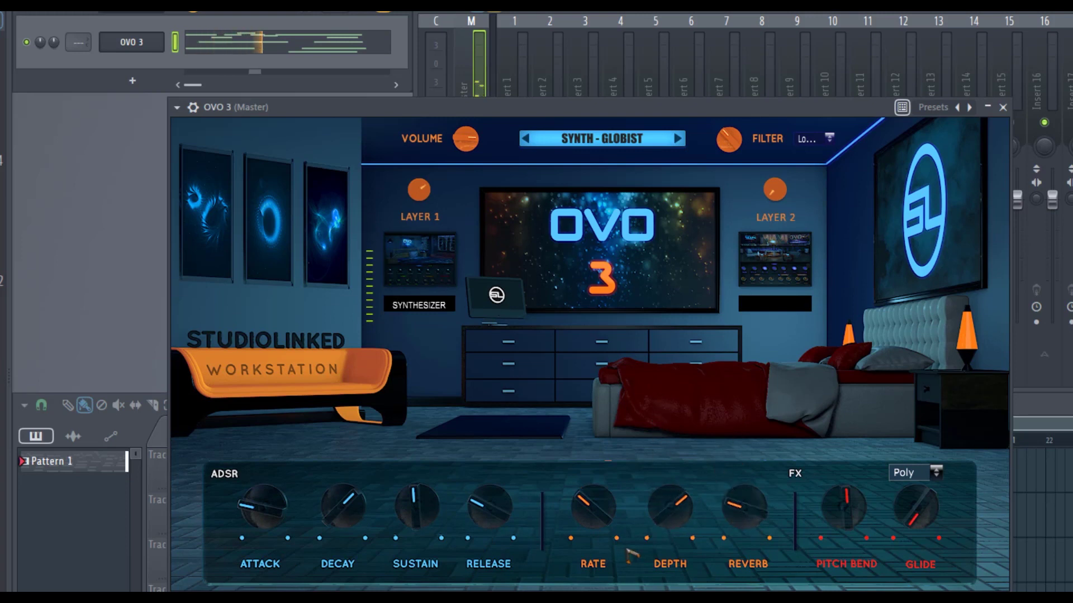
drag(607, 534, 608, 512)
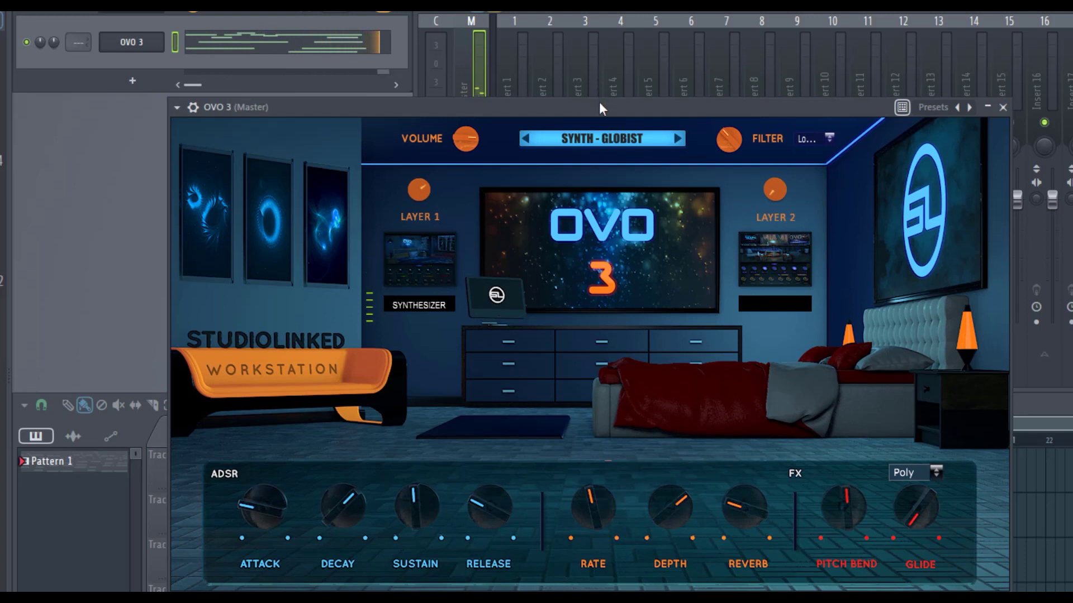
Step: During playback, raise the Rate, Reverb and Glide, lower the Depth, and shift the Pitch Bend slightly
drag(599, 101, 595, 118)
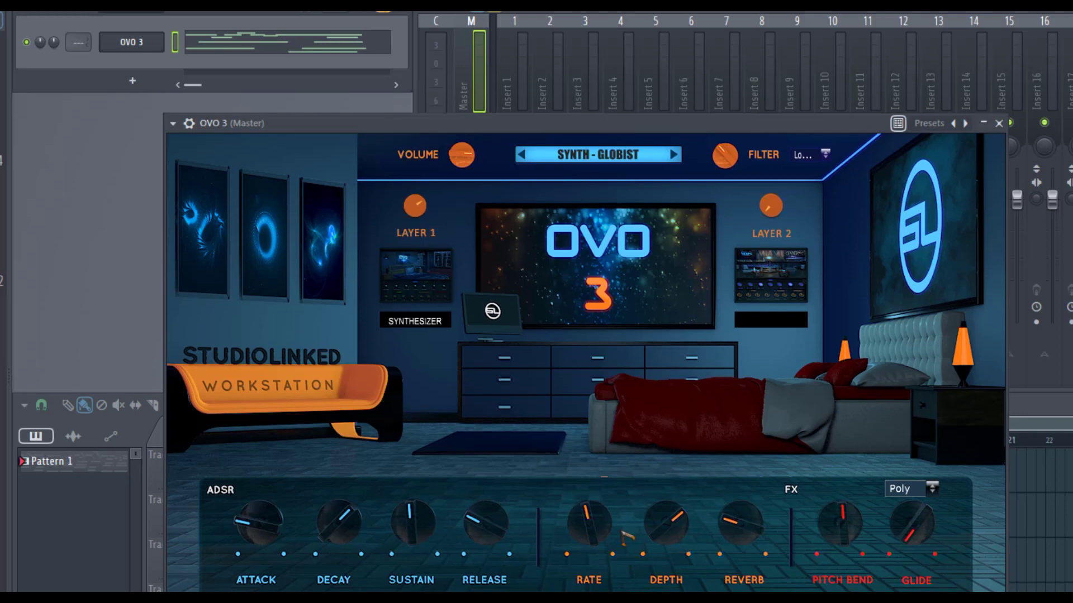
key(space)
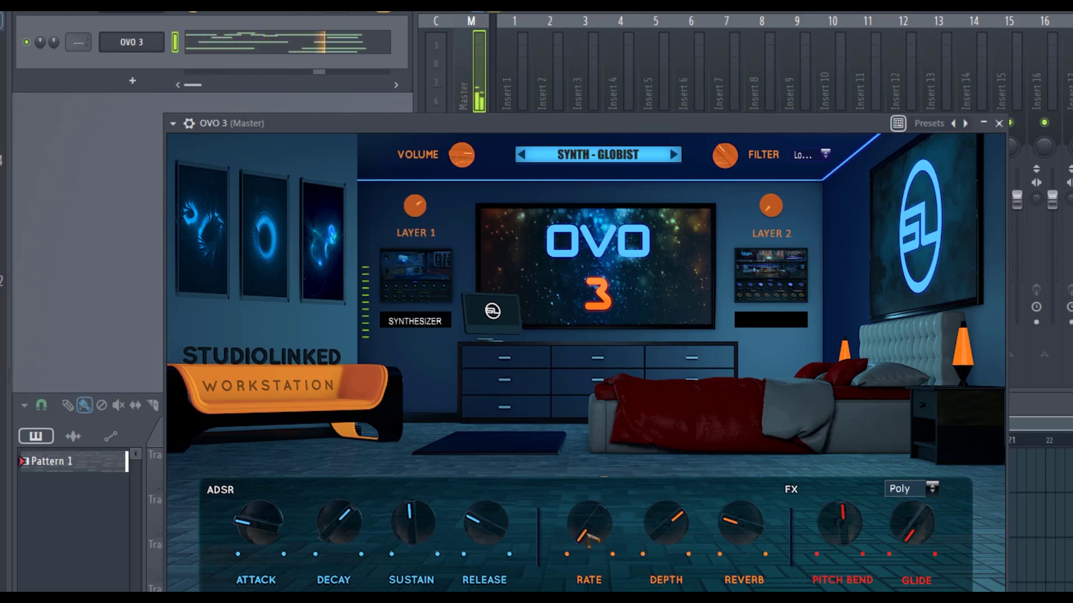
drag(678, 513, 678, 536)
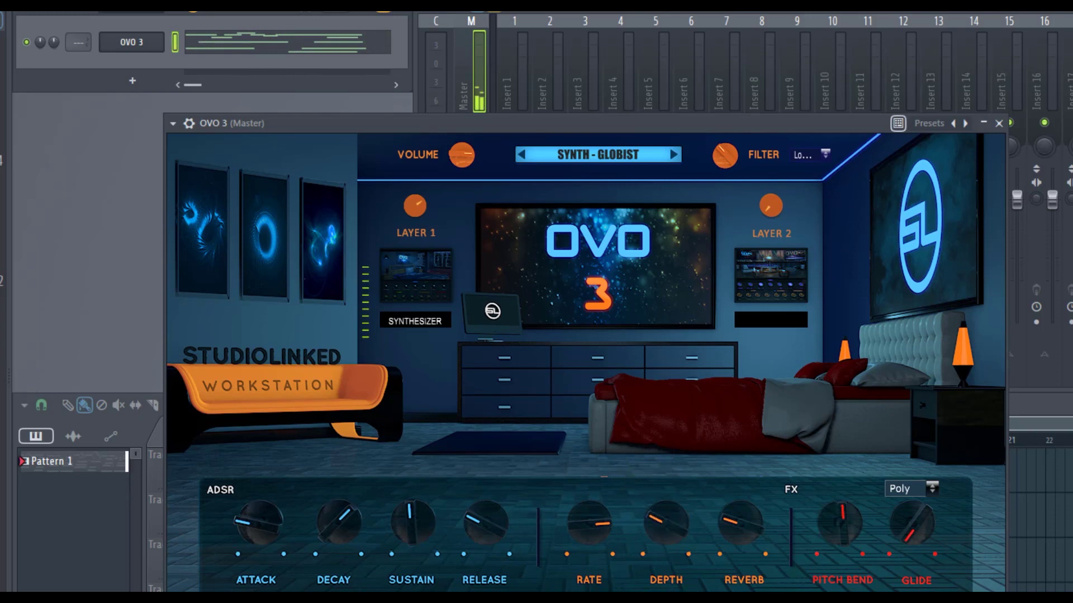
drag(750, 535, 741, 473)
drag(849, 526, 841, 438)
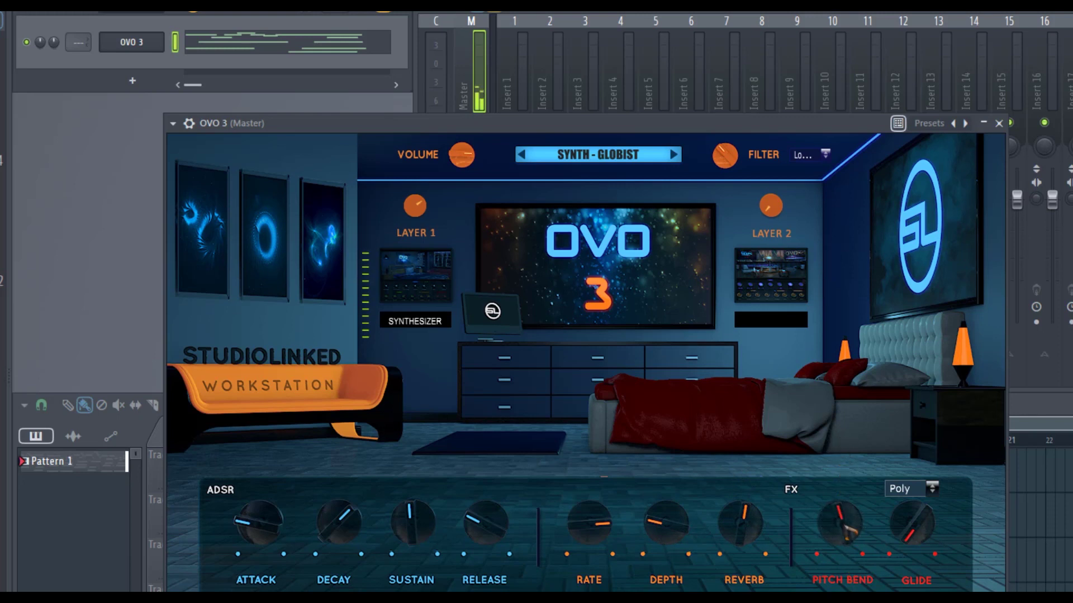
drag(901, 539, 901, 411)
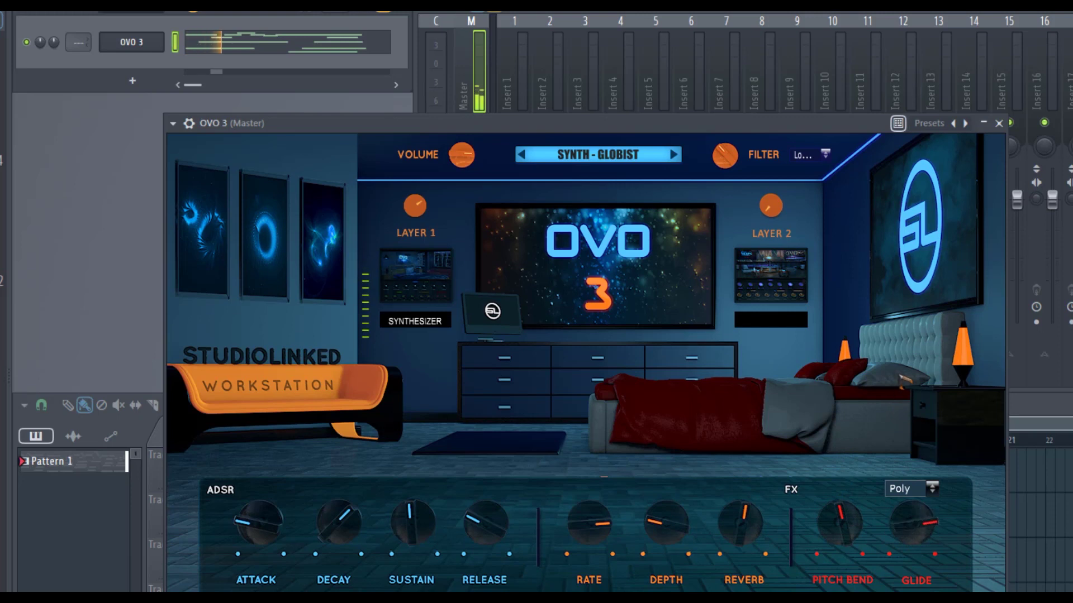
Step: Try the Mono voice mode while the pattern plays and return the instrument to Poly
click(932, 489)
click(925, 524)
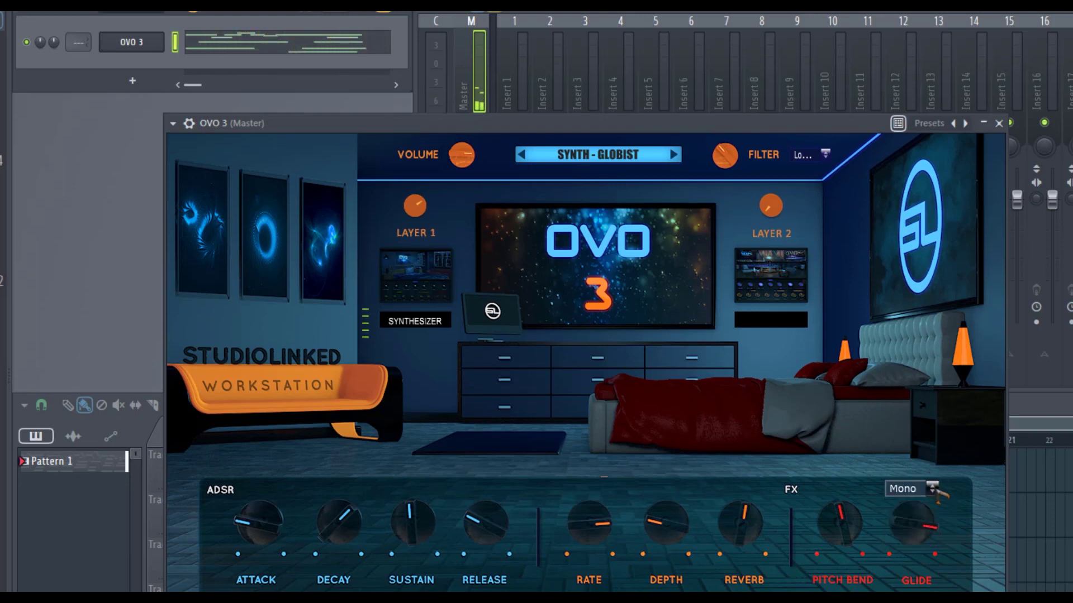
click(932, 489)
click(932, 538)
click(932, 490)
click(917, 508)
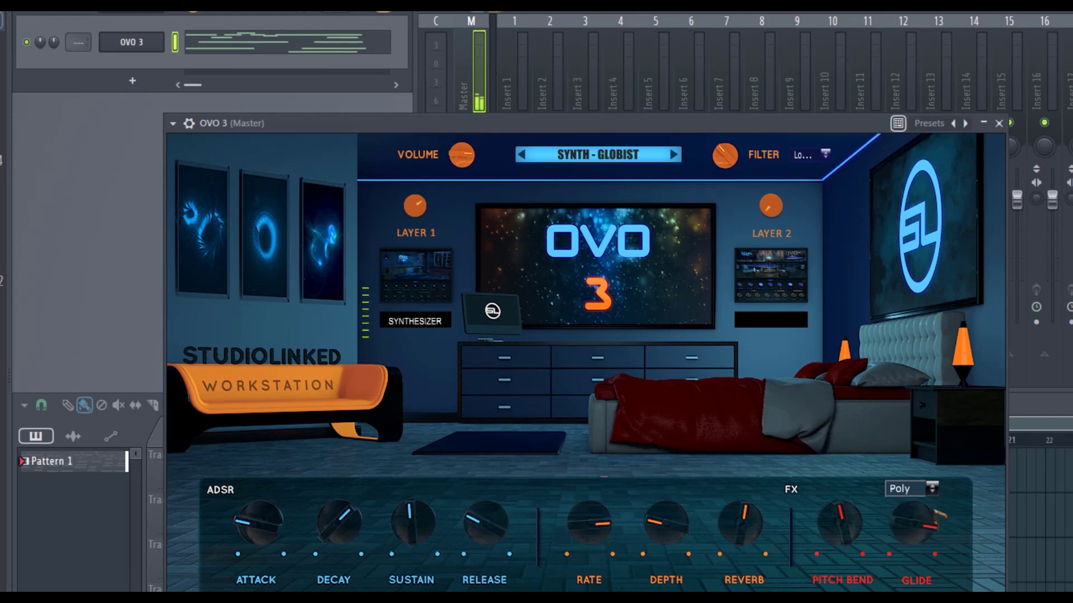